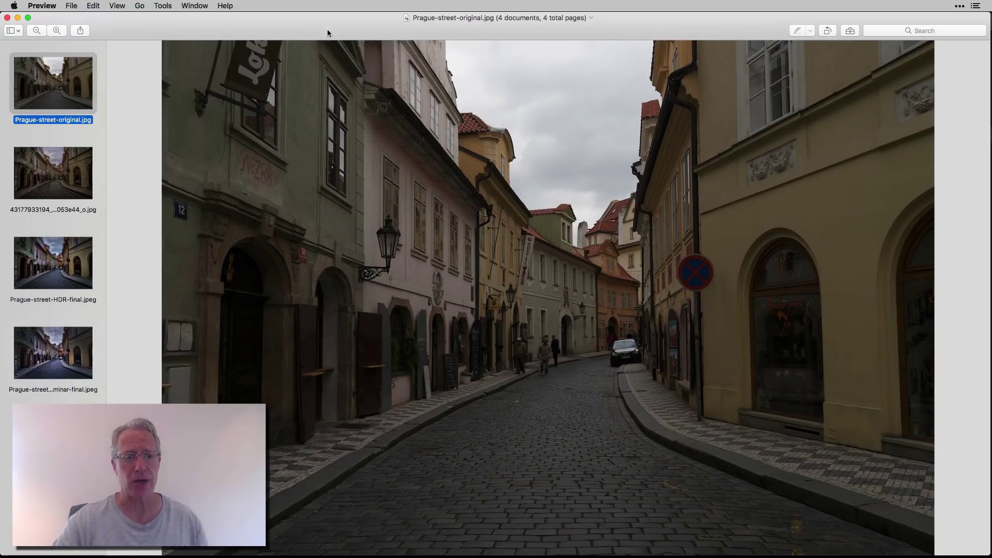
Step: Compare the original Prague street photo with its textured version and the HDR final version
left_click(68, 172)
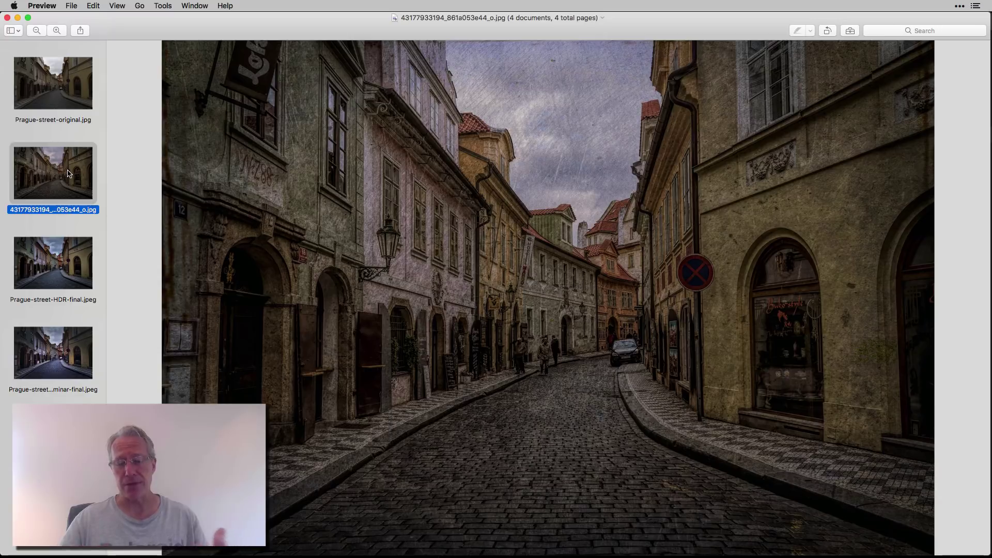
key("Up")
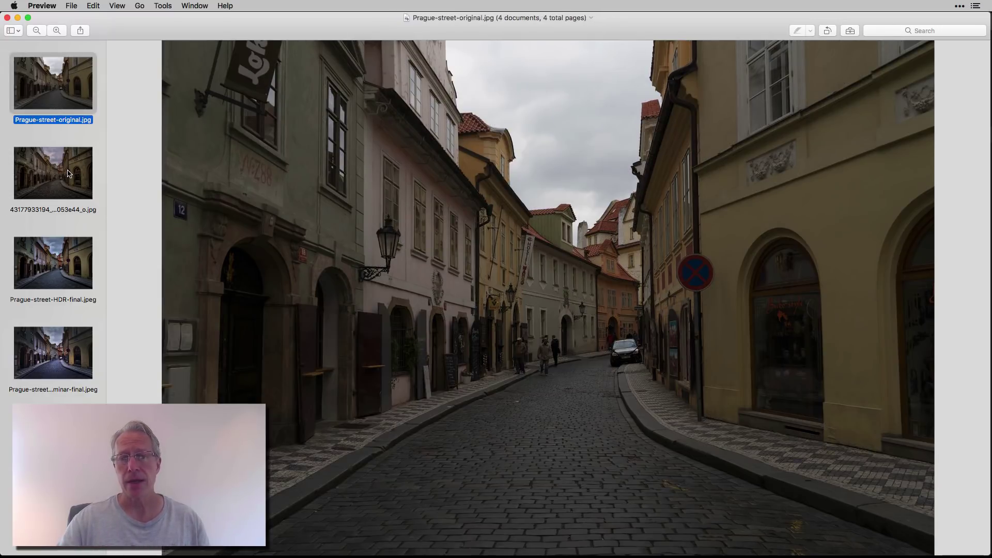
key("Down")
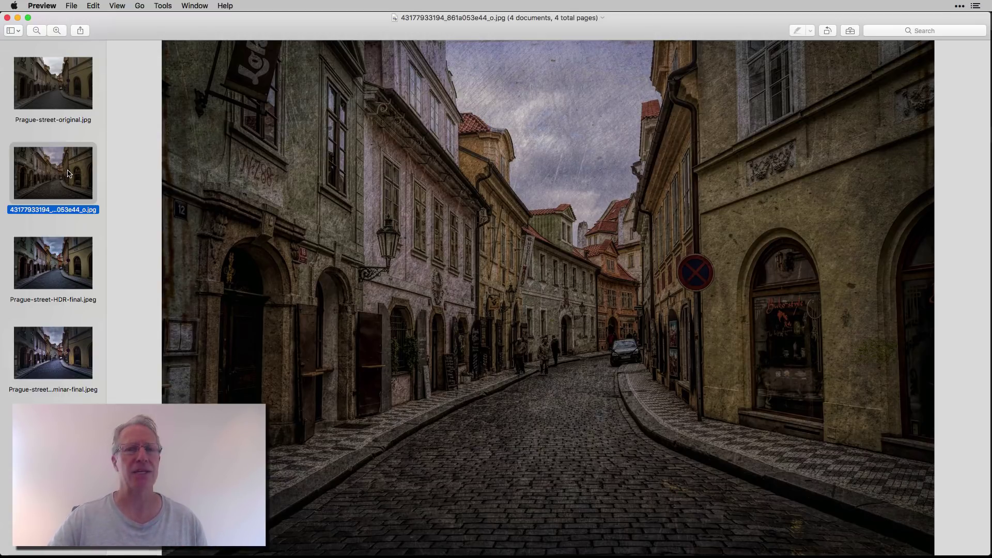
key("Down")
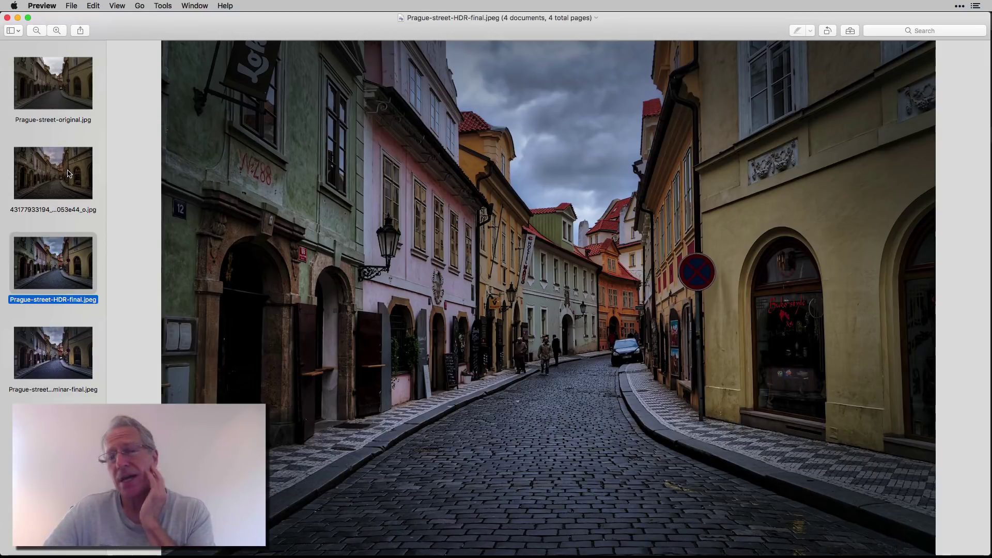
left_click(68, 174)
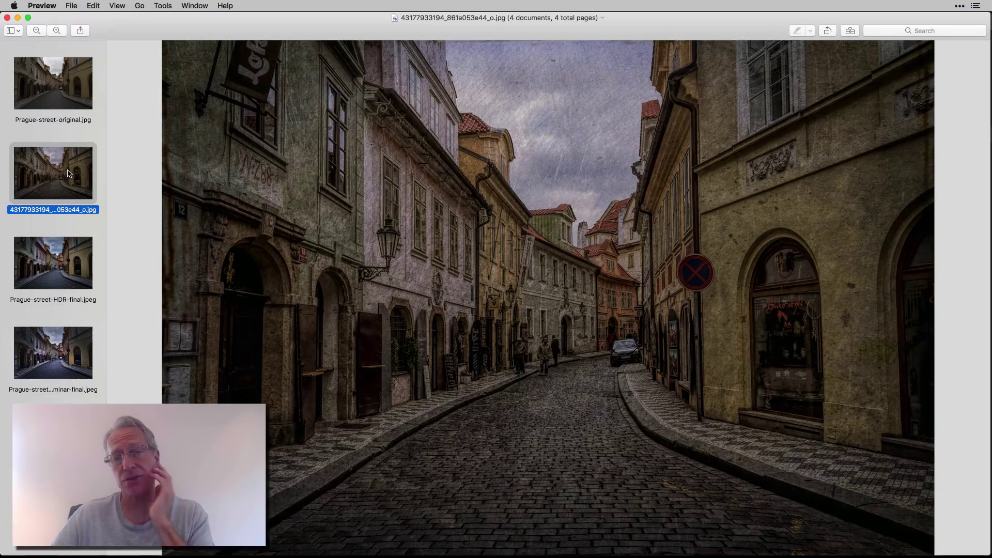
key("Down")
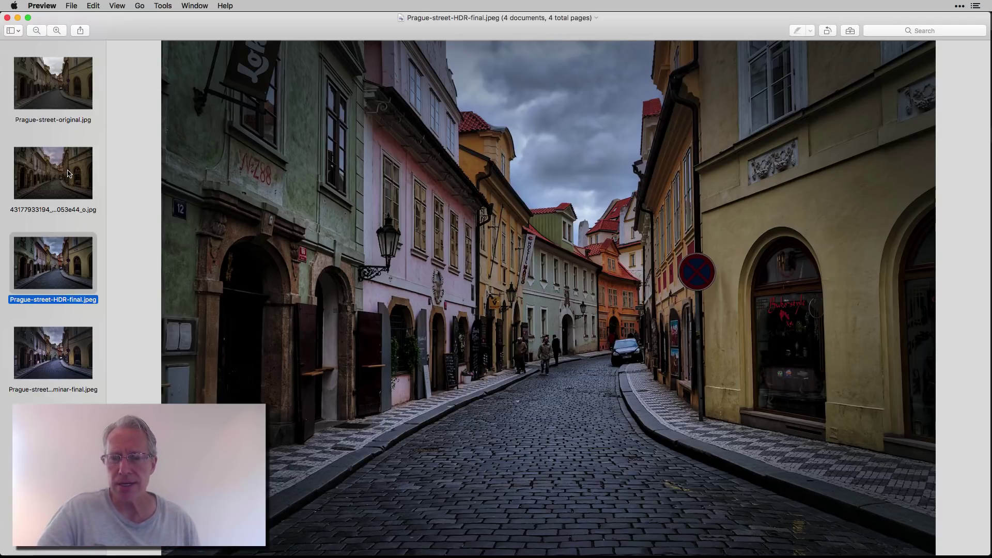
Step: Review the original, textured and HDR edits once more, ending on Prague-street-Luminar-final.jpeg
left_click(49, 91)
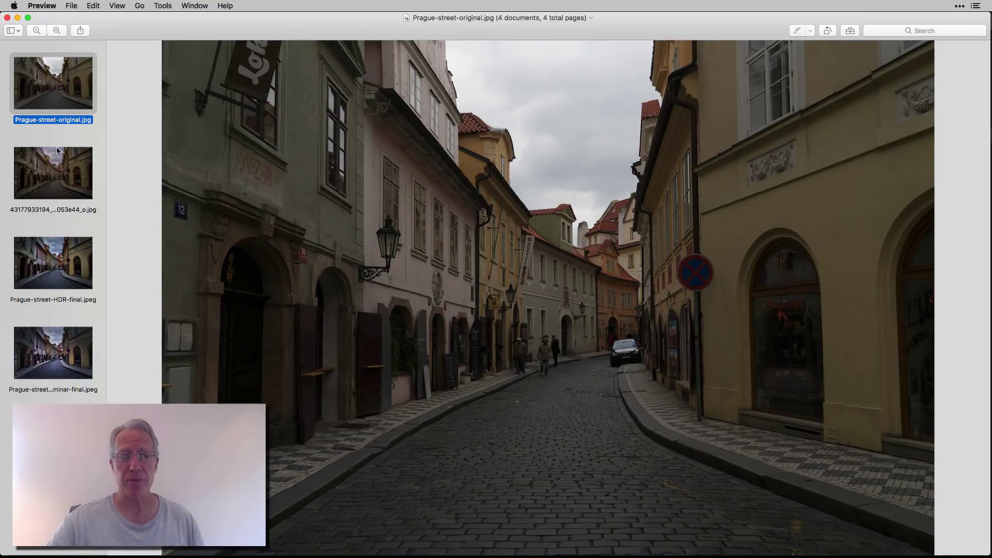
left_click(60, 184)
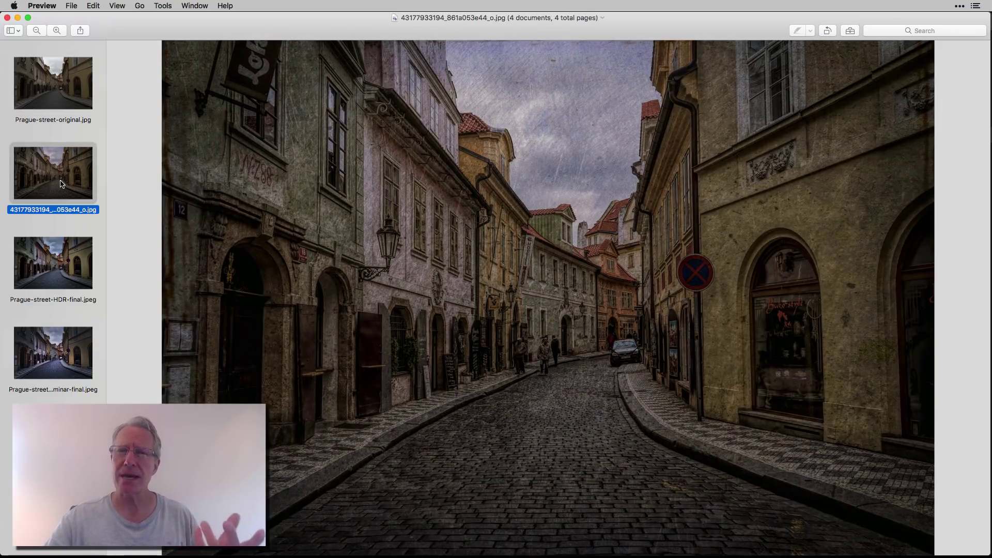
left_click(72, 279)
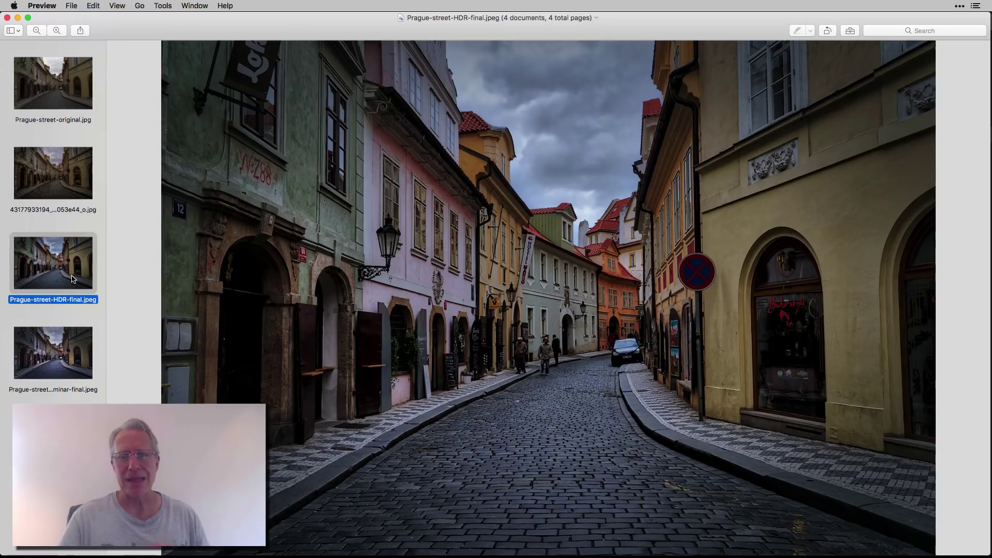
key("Up")
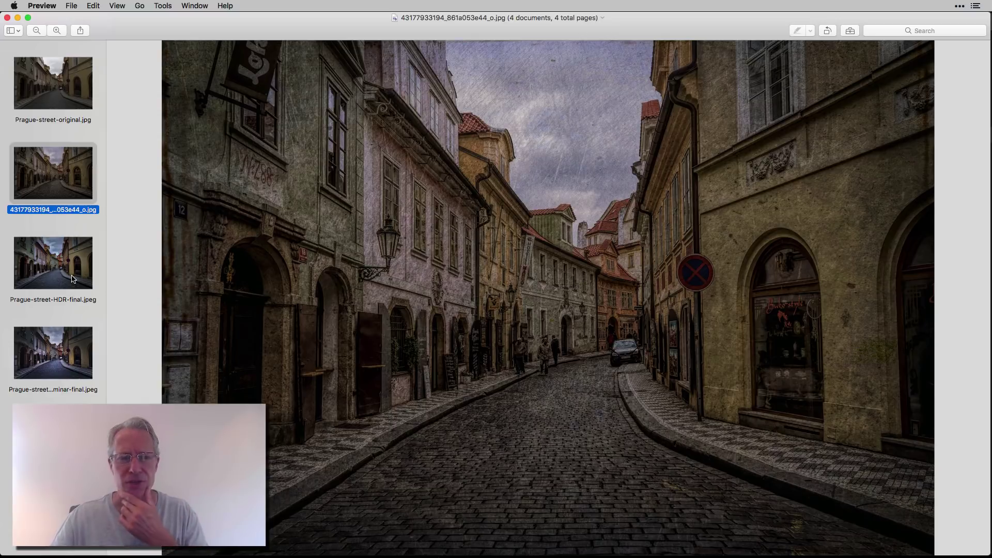
left_click(72, 279)
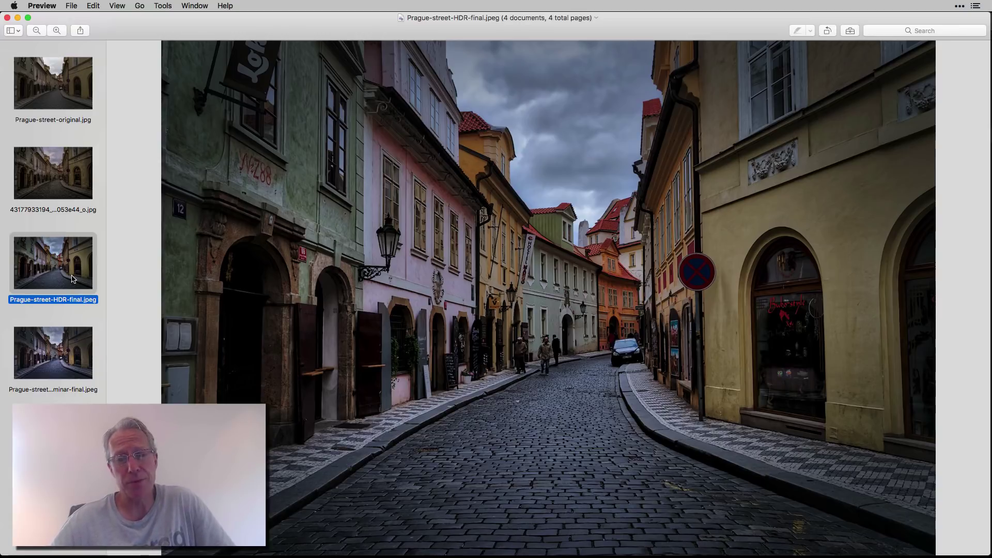
key("Down")
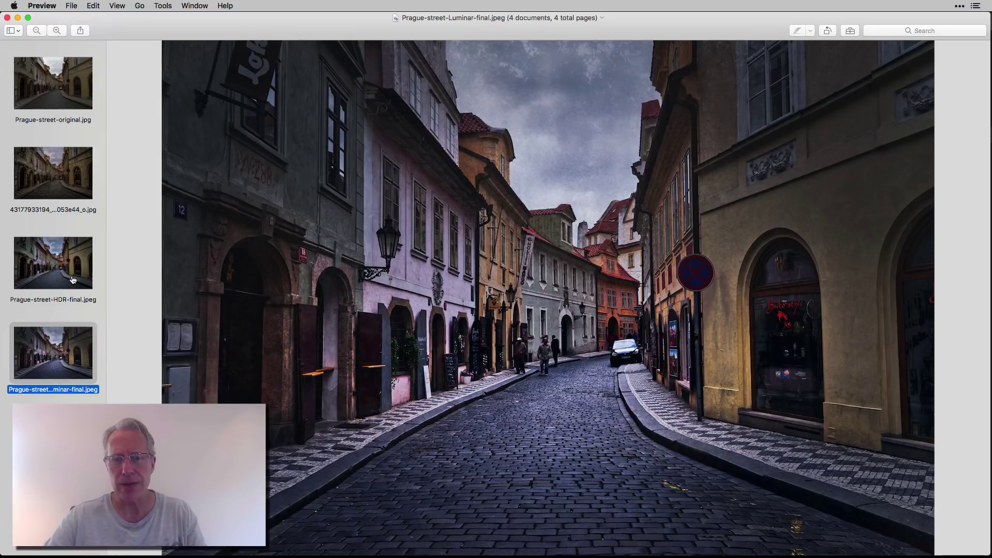
Step: Switch to Luminar 2018 with the Prague-street-2.jpg project open
key("super+Tab")
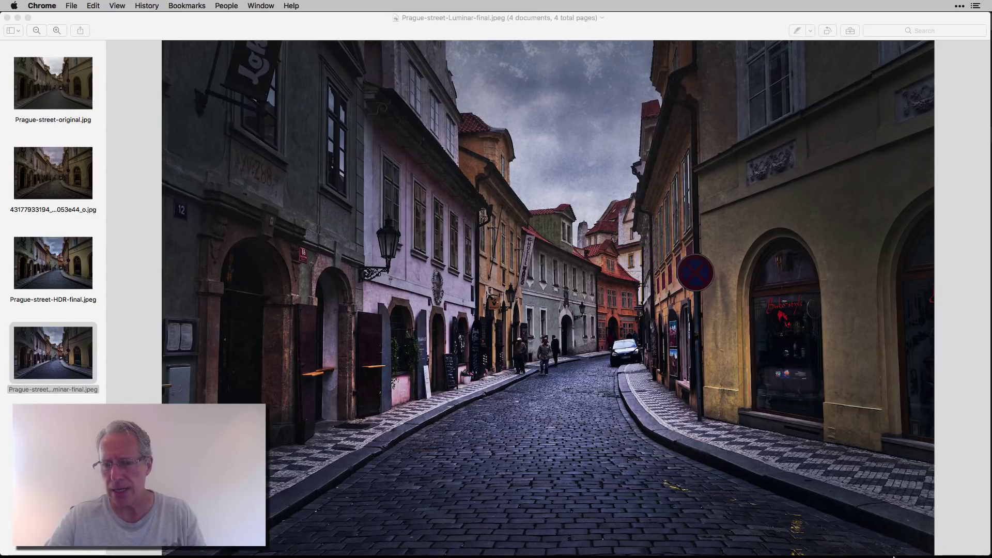
mouse_move(934, 551)
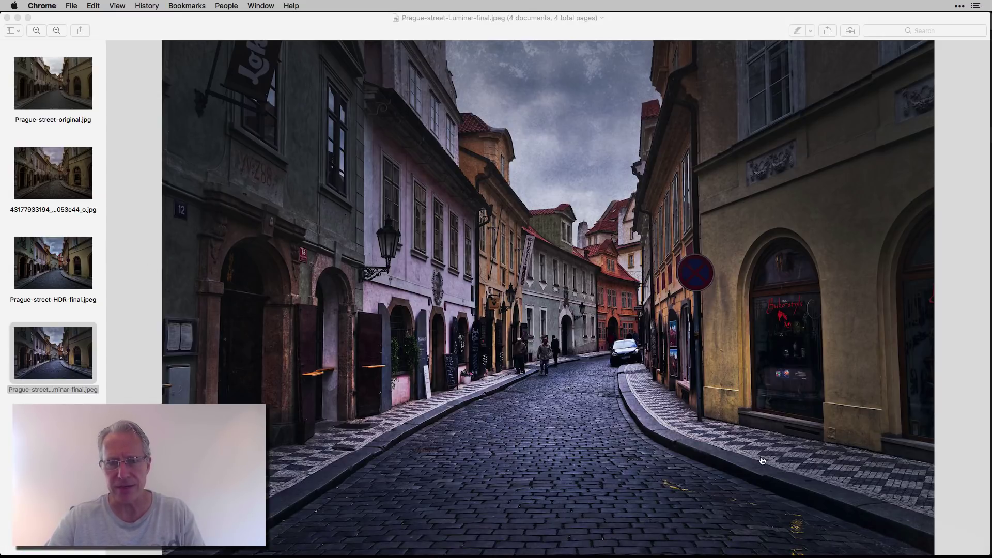
key("super+Tab")
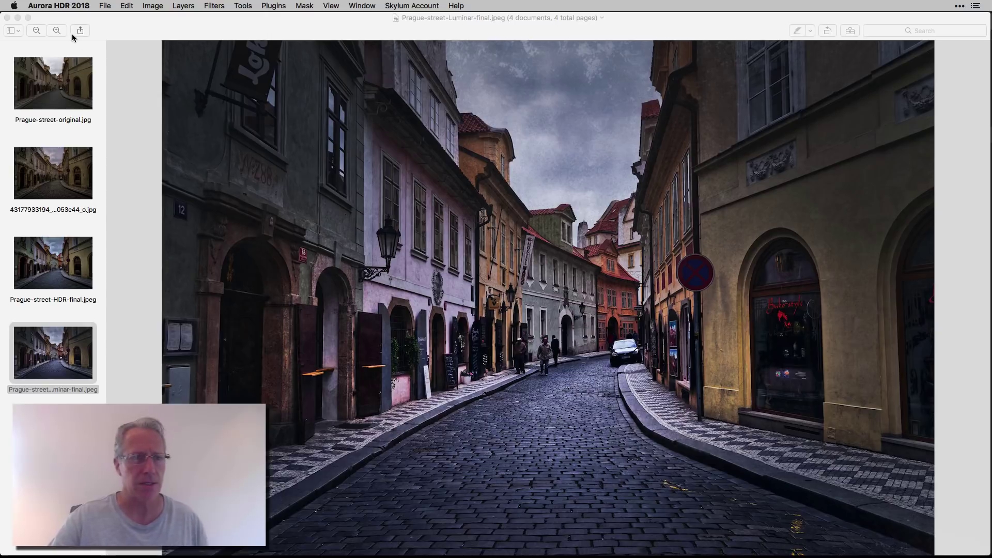
left_click(96, 35)
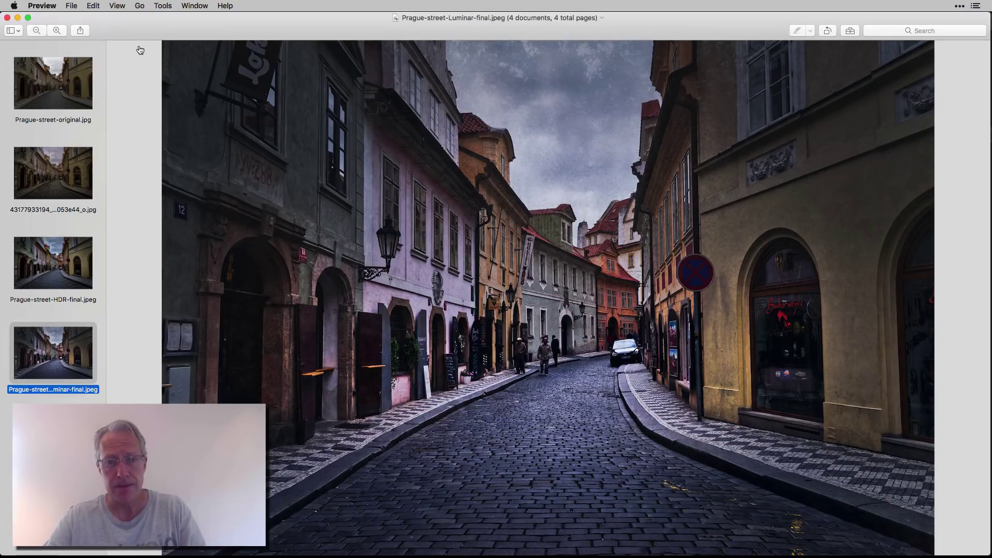
key("super+Tab")
left_click(18, 17)
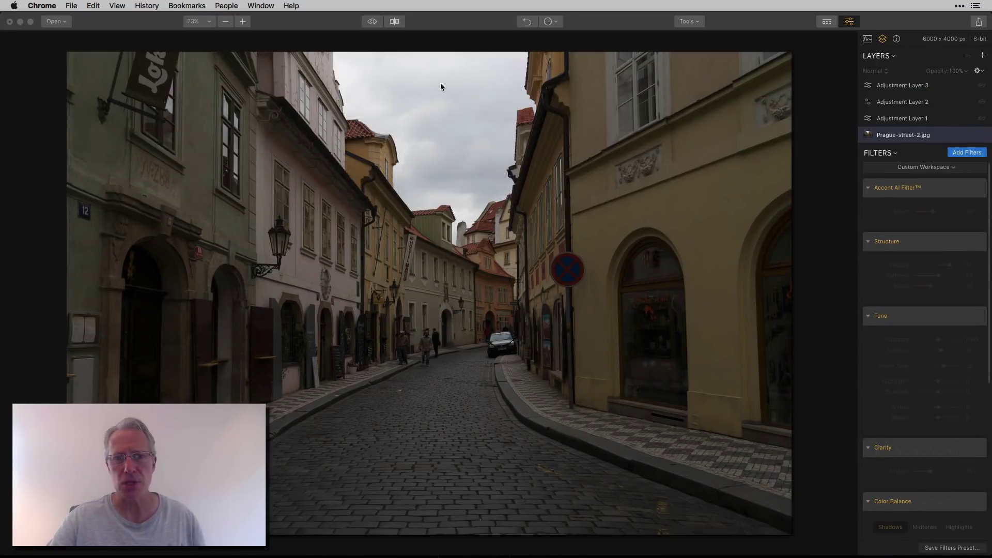
left_click(476, 25)
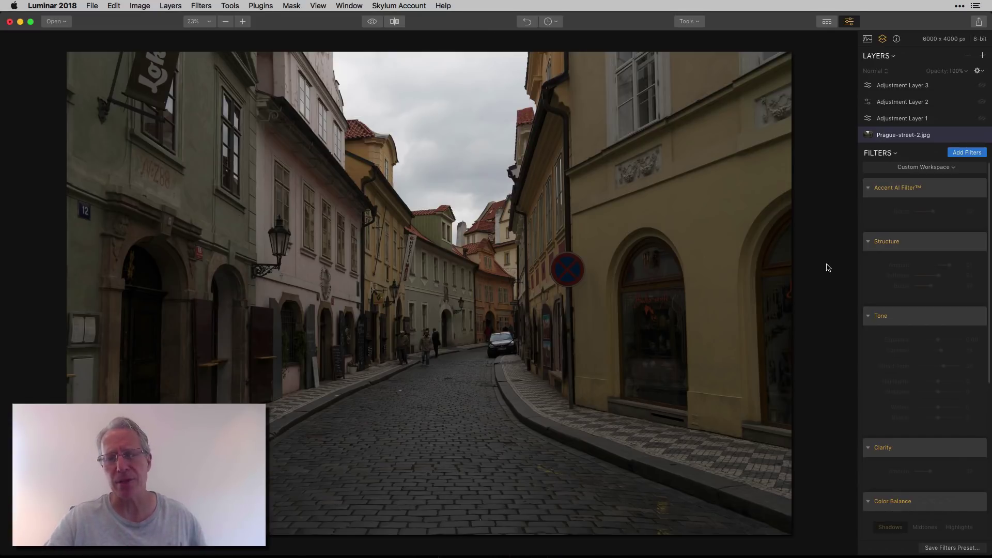
Step: Show the presets, look through the preset categories, and hide the presets again
left_click(827, 26)
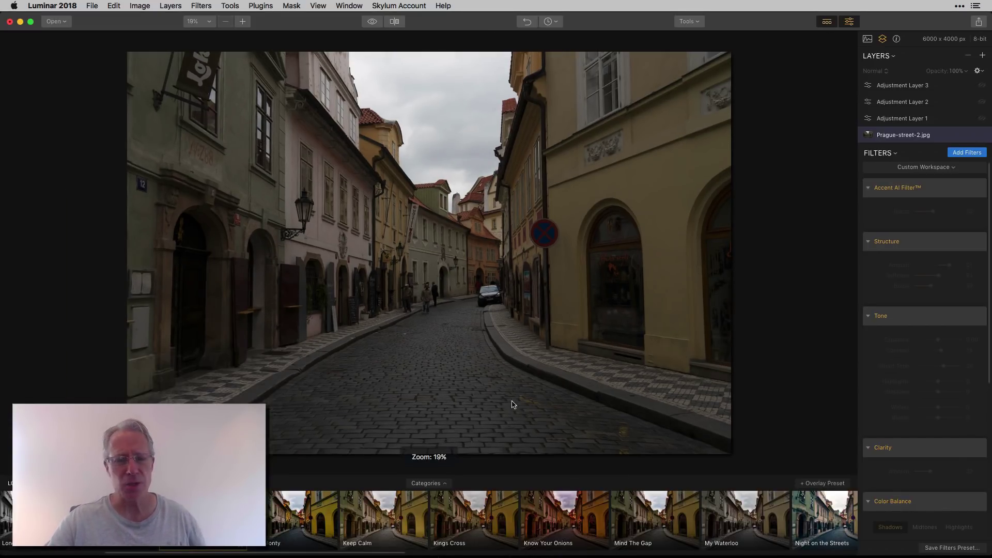
left_click(425, 483)
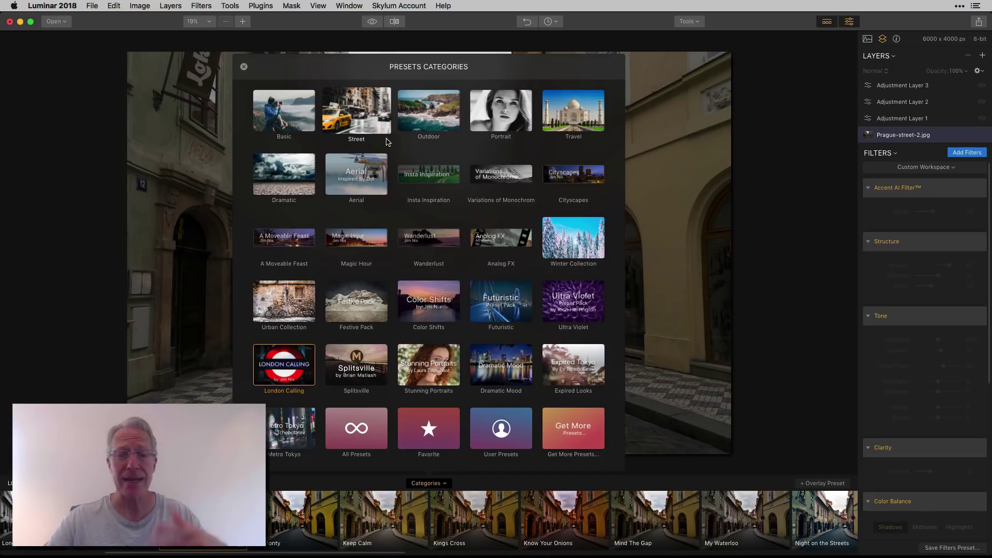
left_click(244, 67)
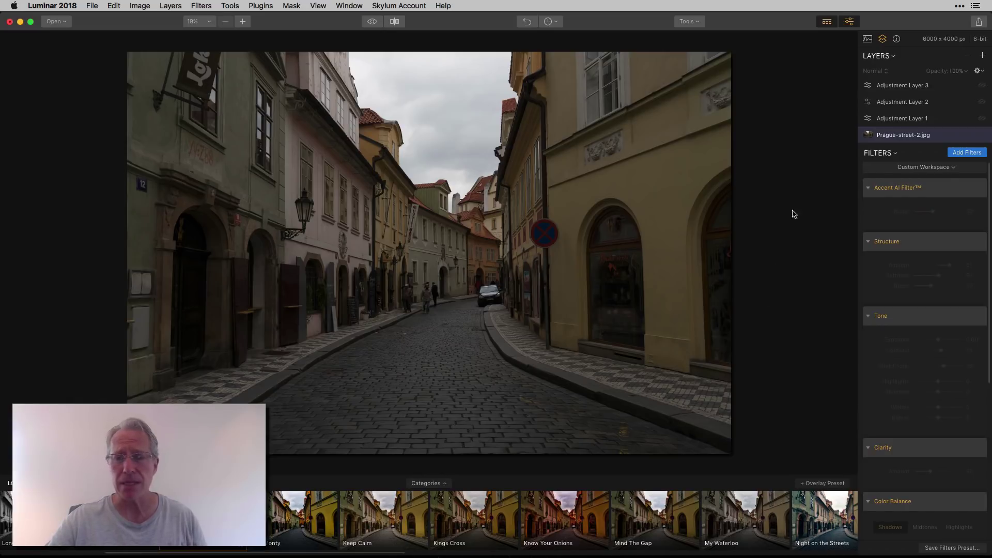
left_click(826, 24)
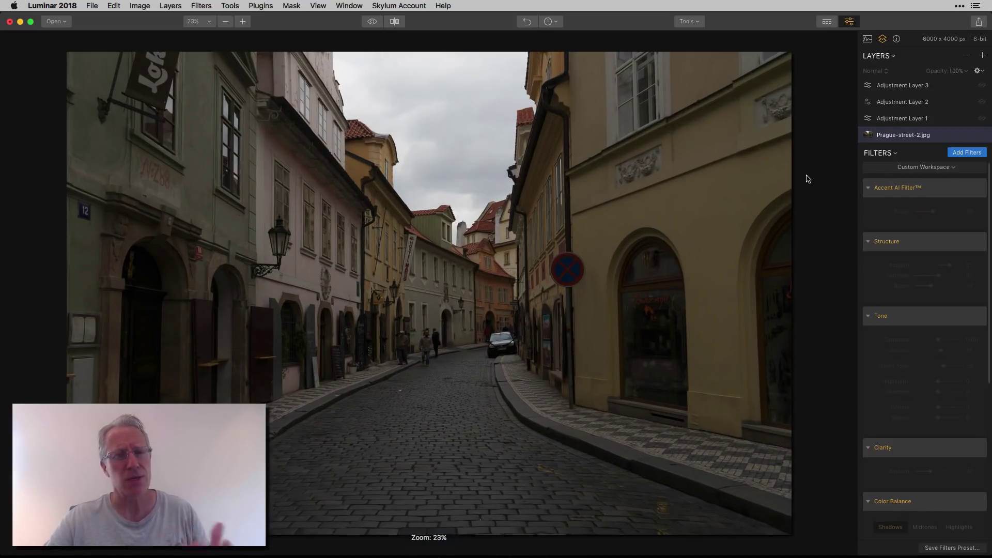
Step: Turn on the Accent AI, Structure and Tone filters on the Prague-street-2.jpg base layer
mouse_move(952, 212)
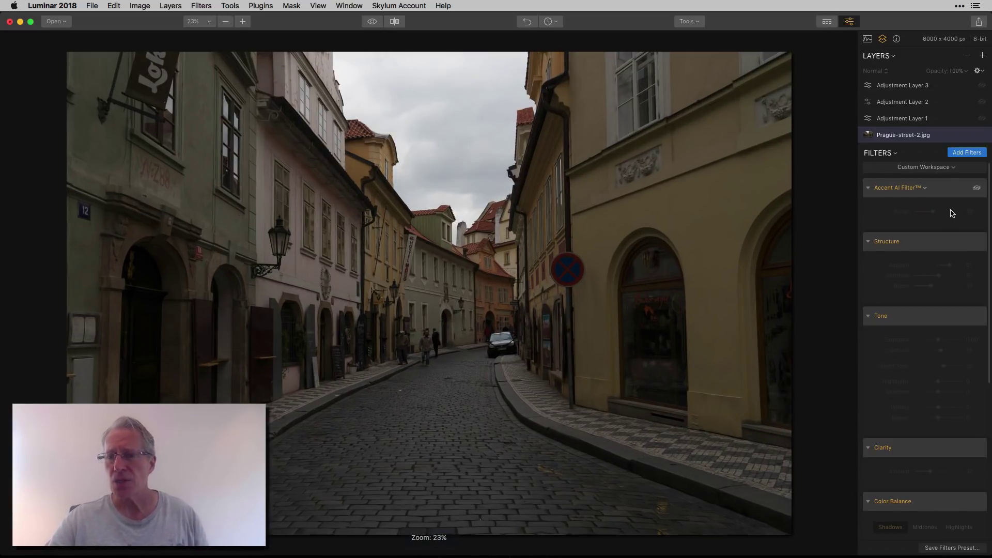
left_click(977, 189)
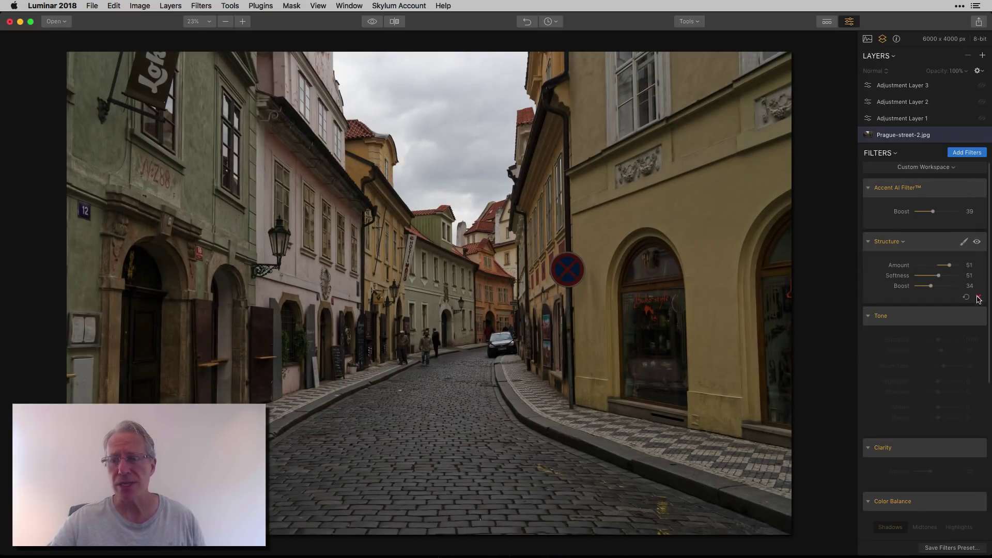
left_click(977, 317)
Step: Turn on the base layer's Clarity, Color Balance, Color Temperature and Adjustable Gradient filters
scroll(978, 325, "down", 5)
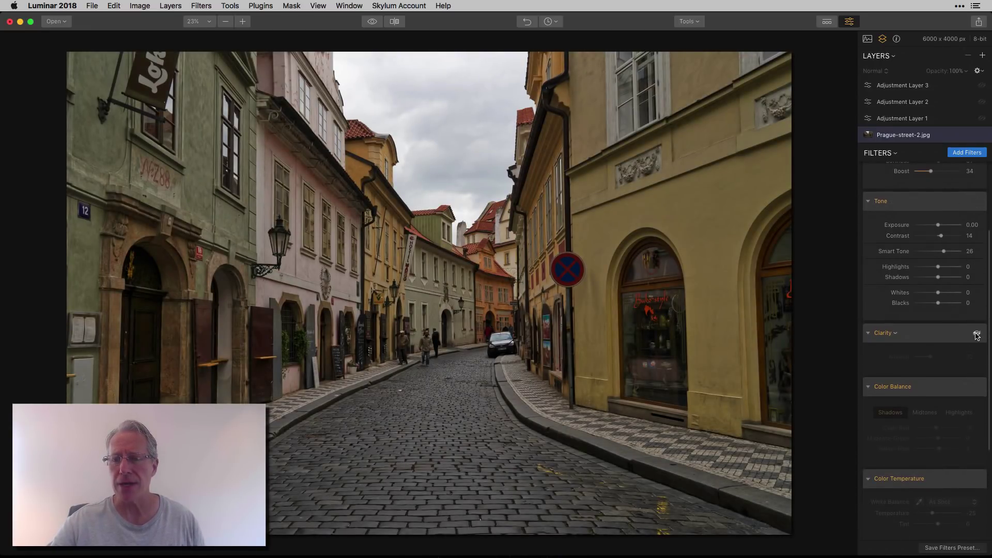
left_click(977, 334)
left_click(977, 386)
scroll(977, 392, "down", 4)
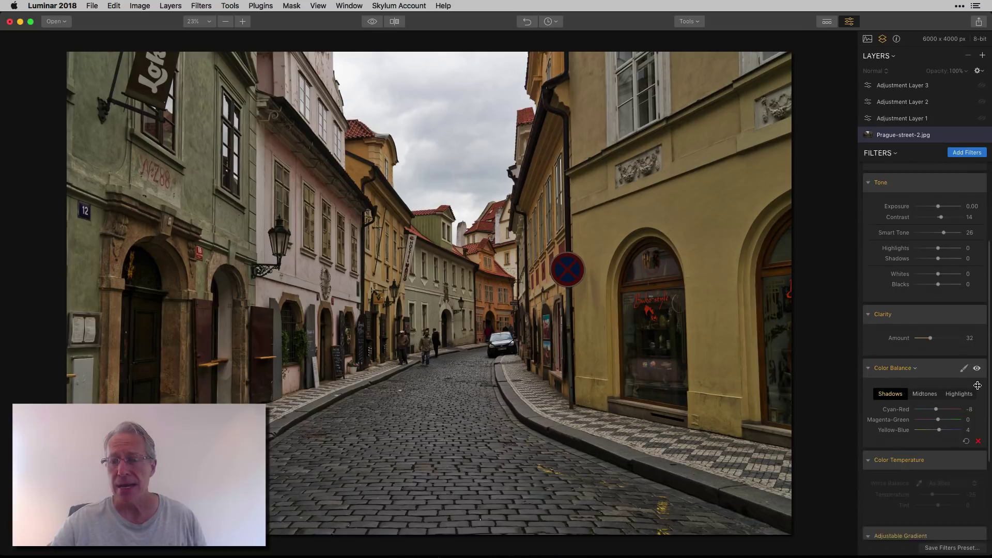
left_click(977, 398)
scroll(977, 402, "down", 3)
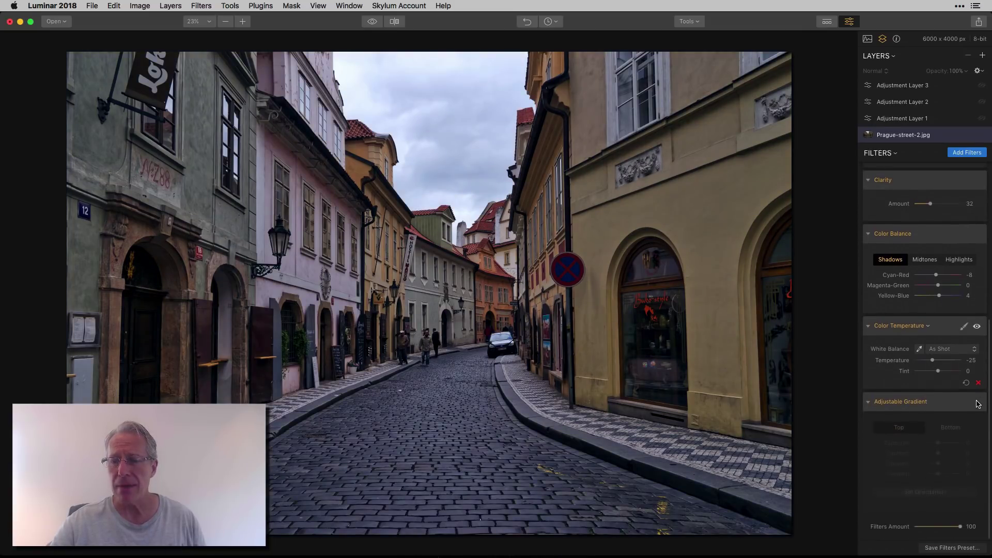
left_click(977, 405)
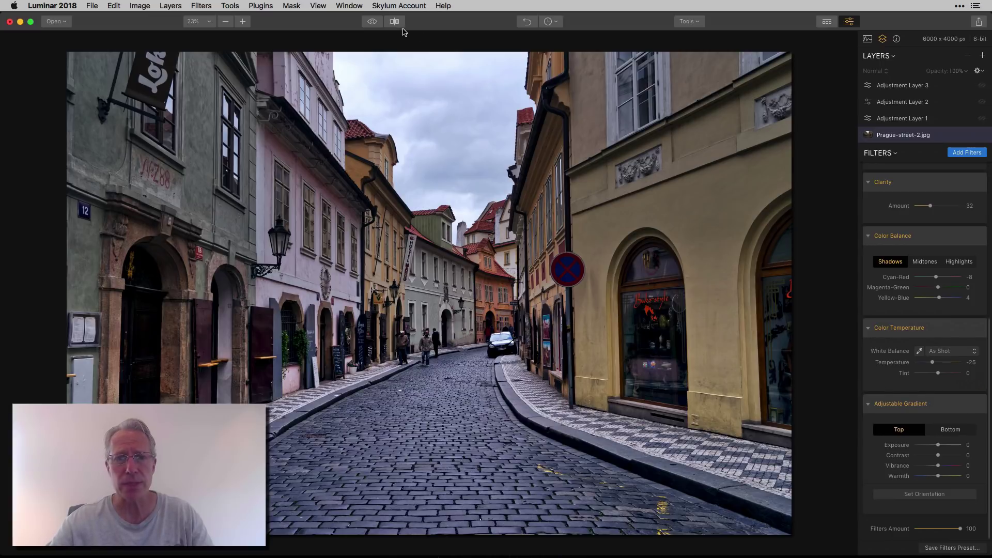
Step: Compare the photo before and after the base layer edits and review that layer's filter settings
left_click(372, 22)
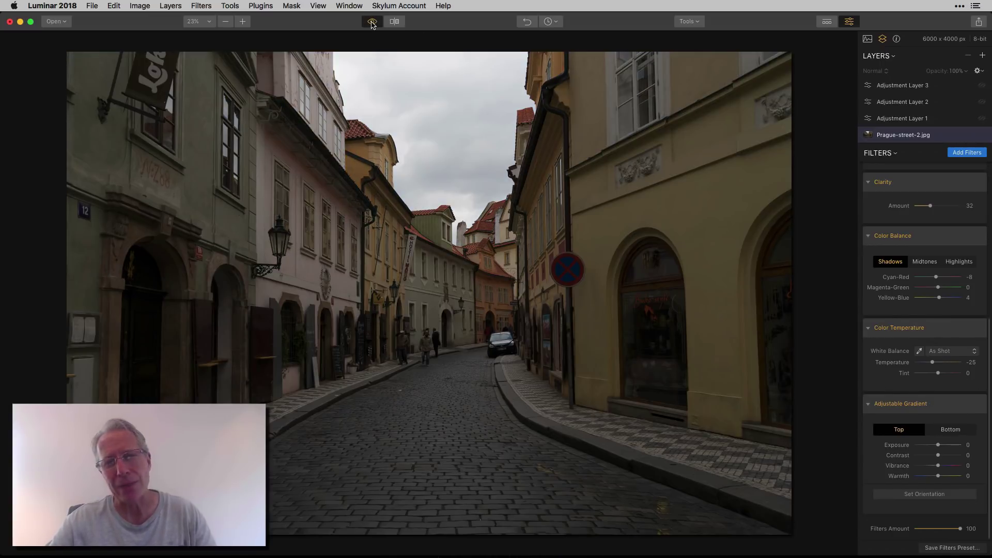
left_click(372, 22)
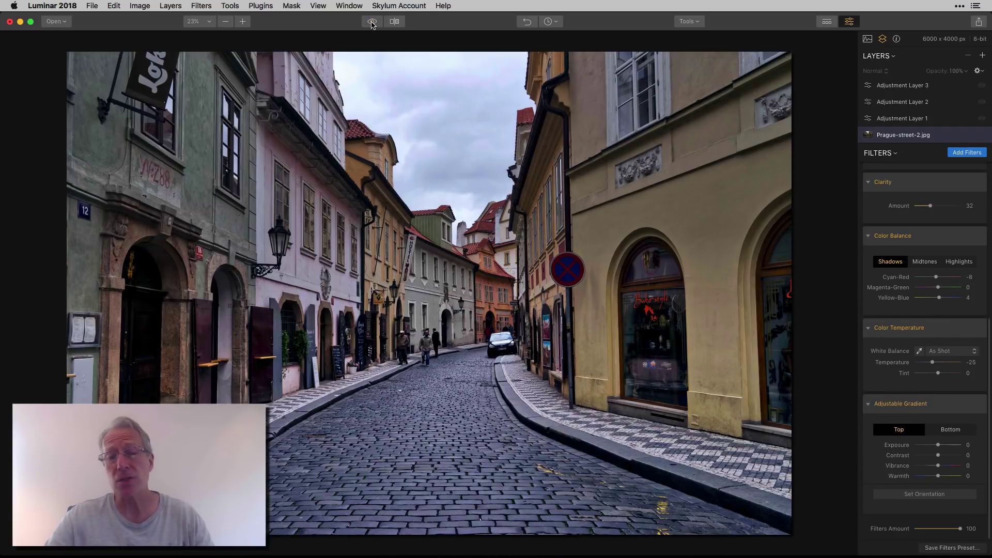
scroll(927, 309, "up", 10)
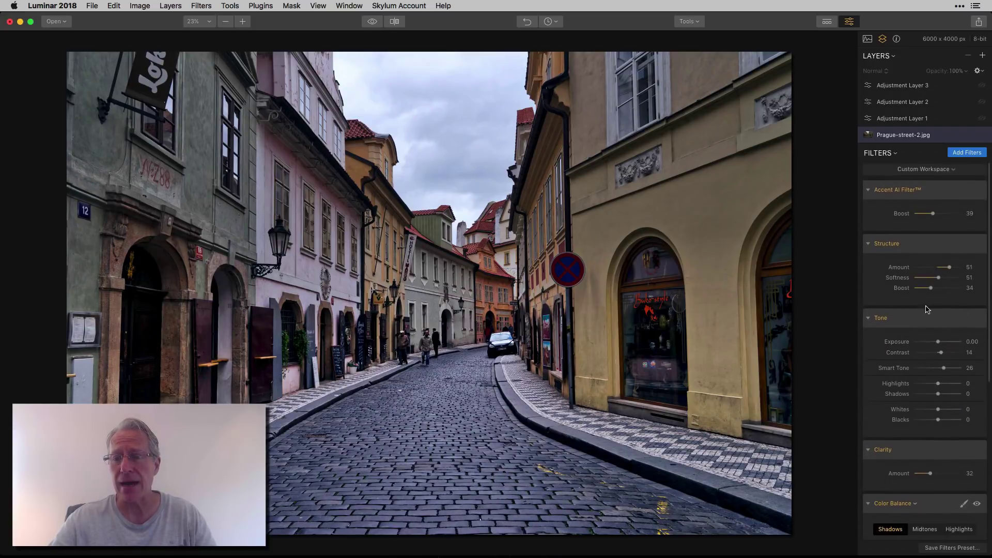
scroll(919, 383, "down", 8)
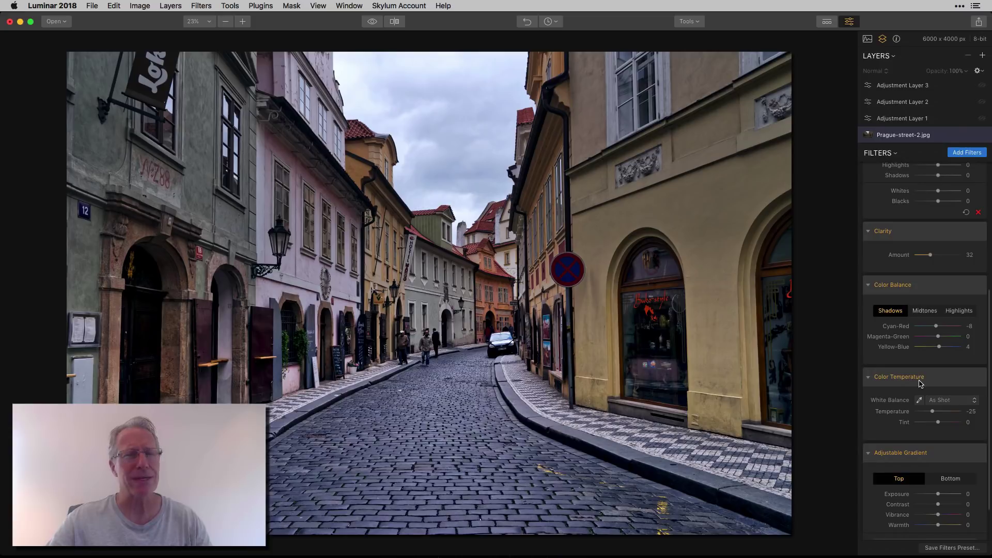
scroll(919, 383, "down", 2)
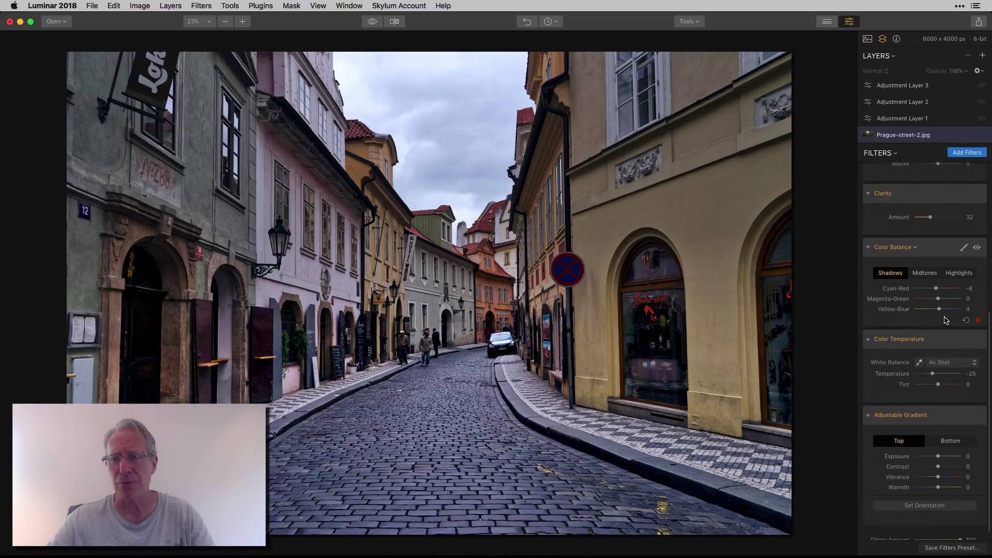
scroll(944, 320, "down", 1)
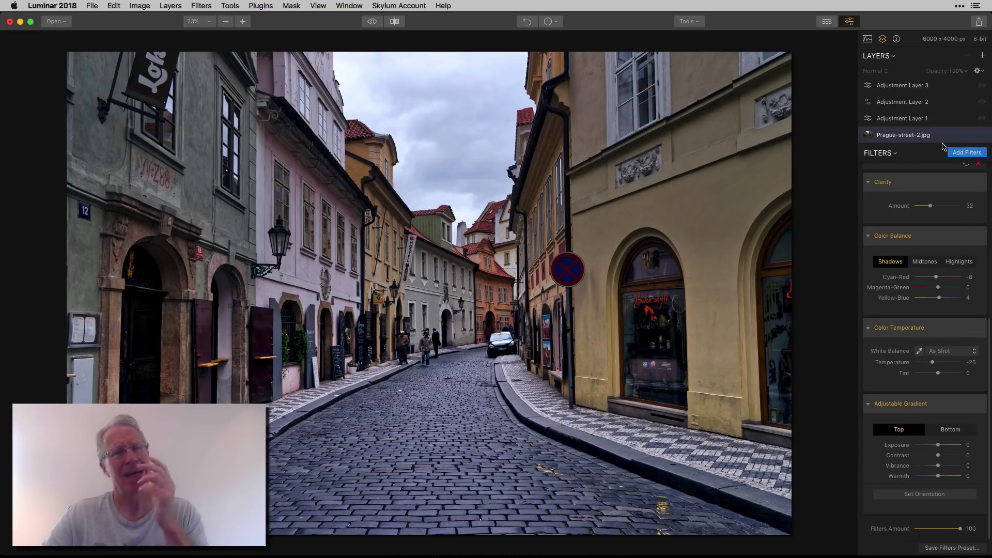
Step: Turn on Adjustment Layer 1 to apply its Texture Overlay filter to the photo
left_click(943, 120)
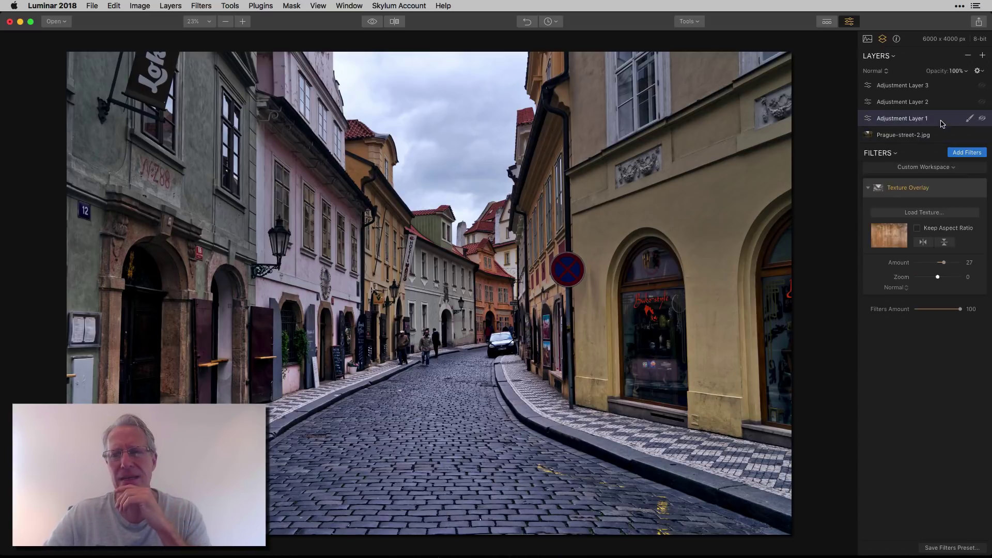
left_click(982, 119)
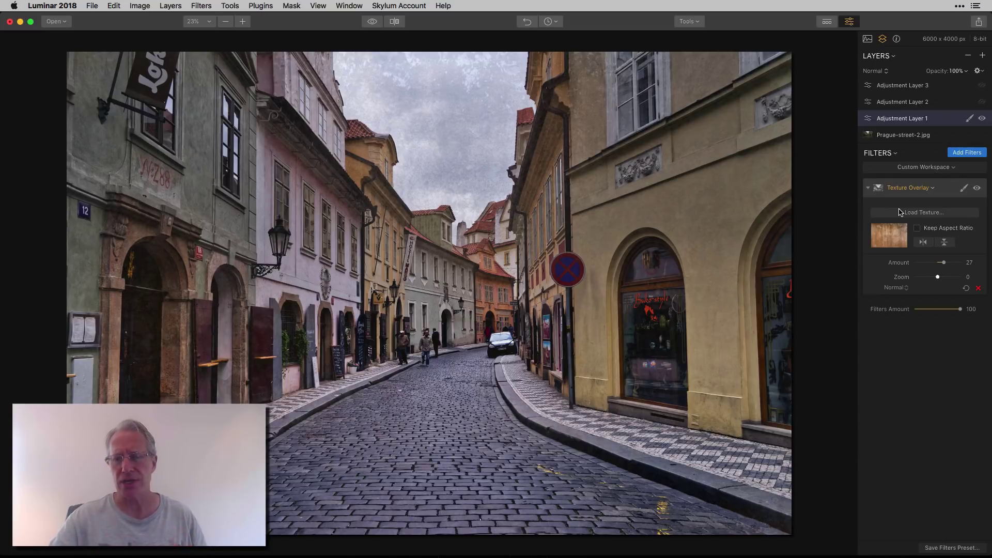
Step: Inspect the Texture Overlay filter's brush mask, and look at the Texture pack 2 files without loading one
left_click(963, 188)
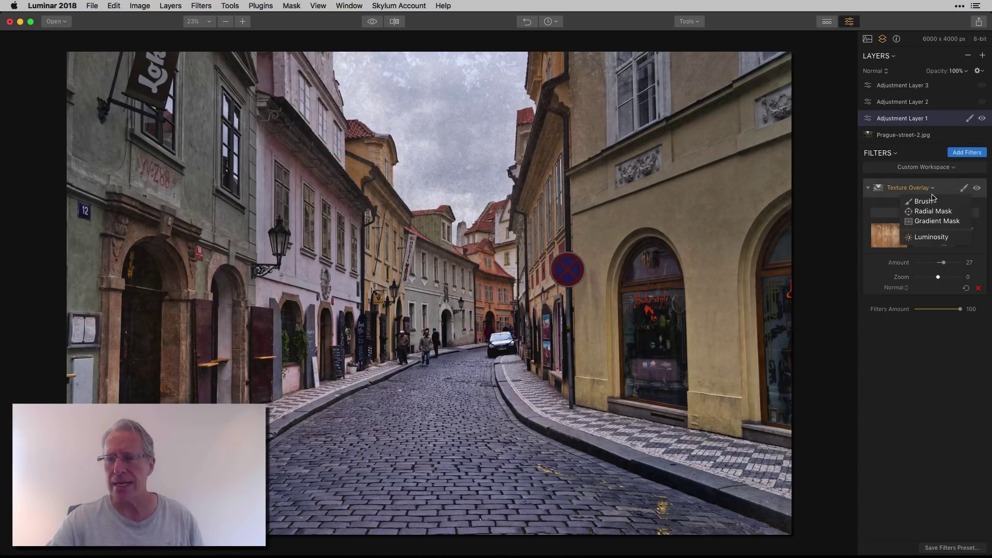
left_click(923, 202)
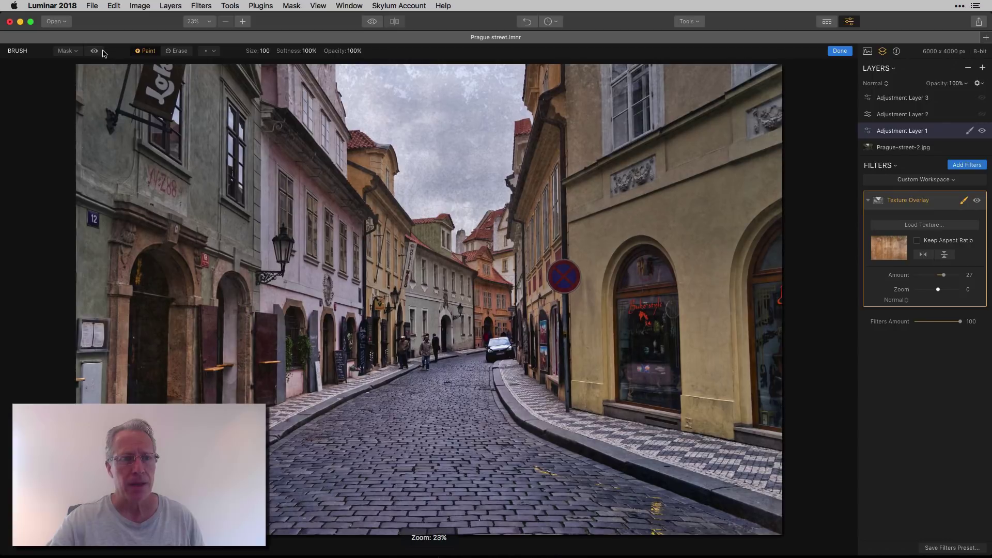
left_click(101, 52)
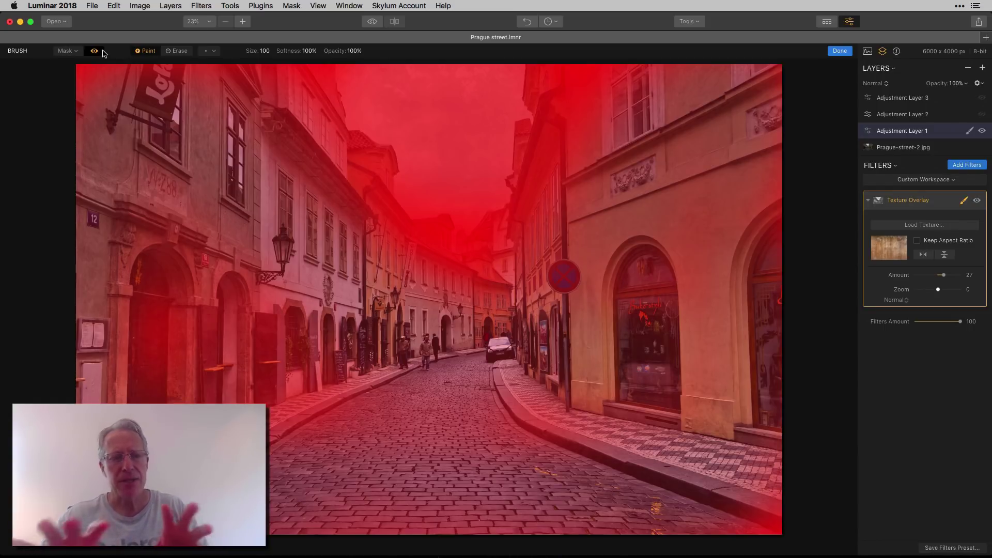
left_click(101, 51)
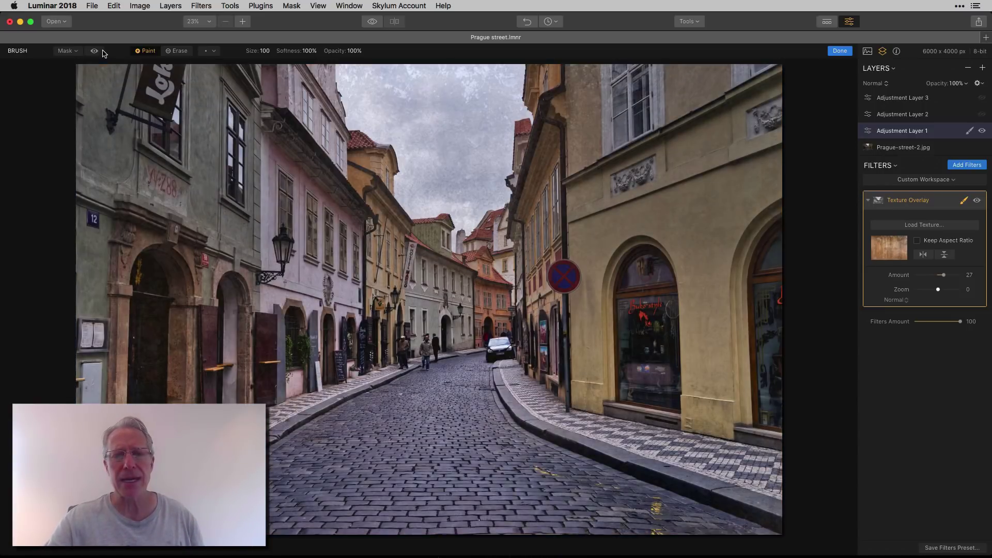
left_click(839, 52)
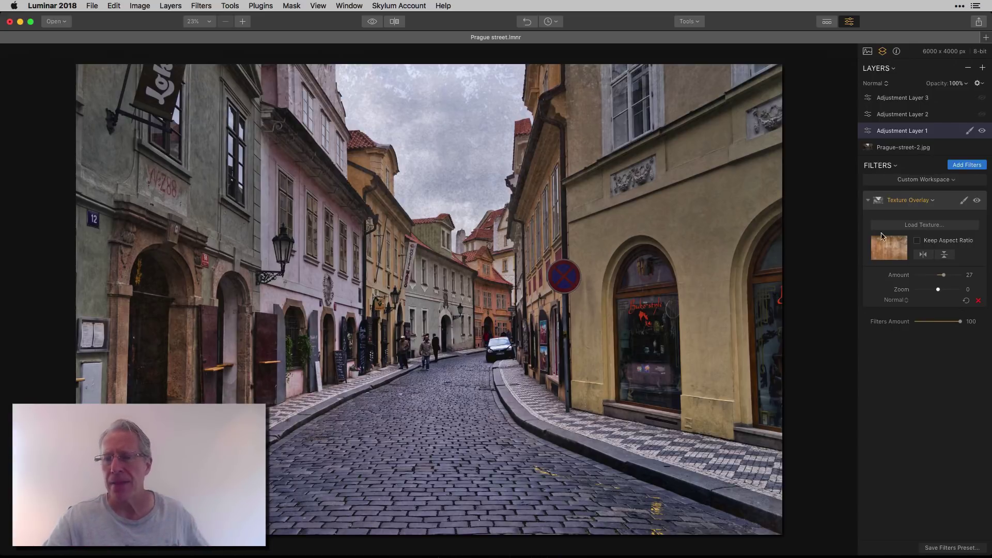
left_click(915, 226)
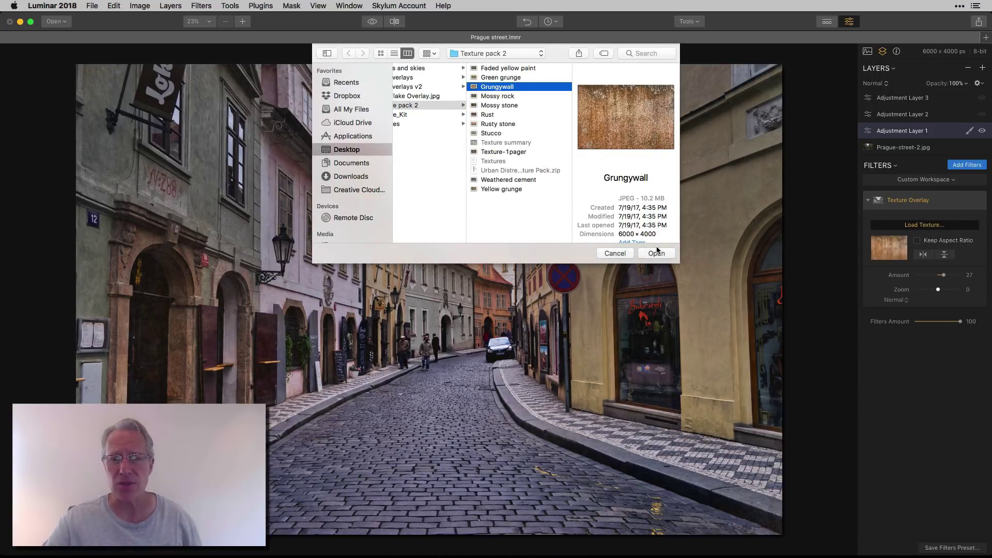
left_click(614, 253)
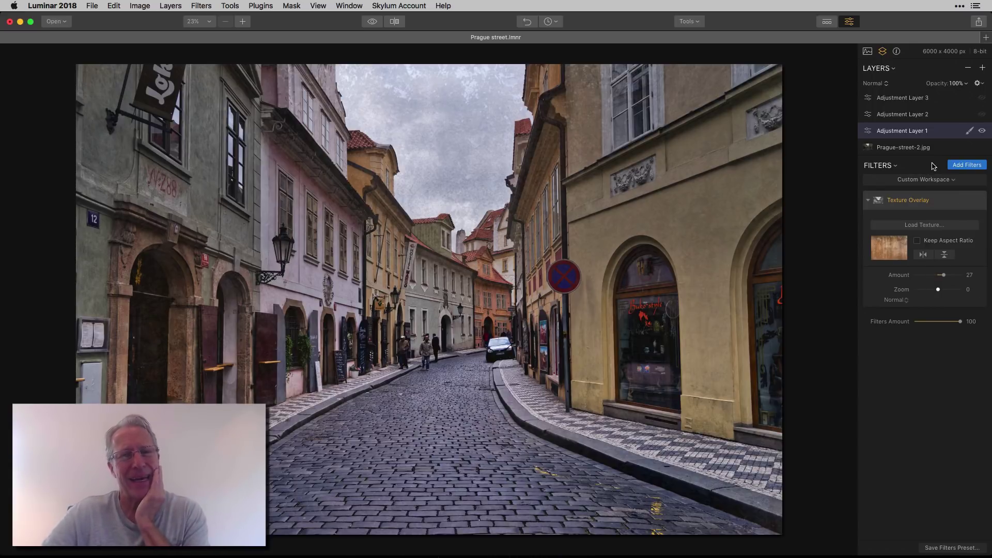
Step: Turn on Adjustment Layer 2 and review its Tone, Vignette and Color Temperature settings
left_click(930, 114)
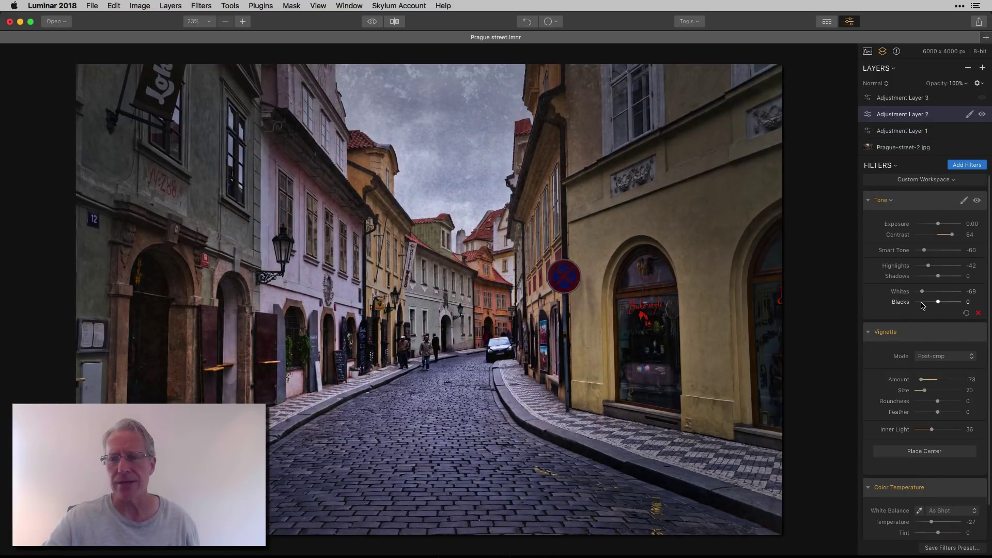
scroll(922, 306, "down", 2)
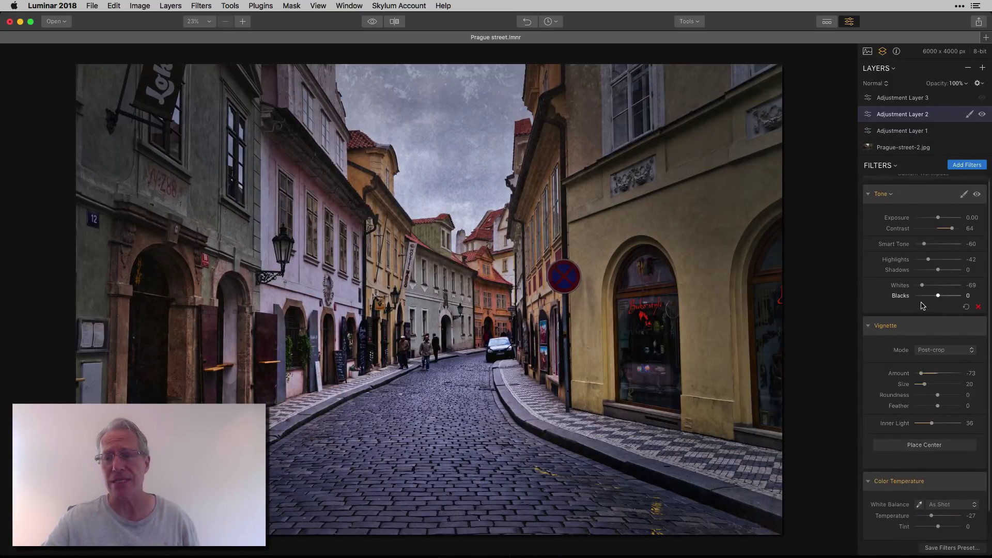
scroll(922, 305, "up", 2)
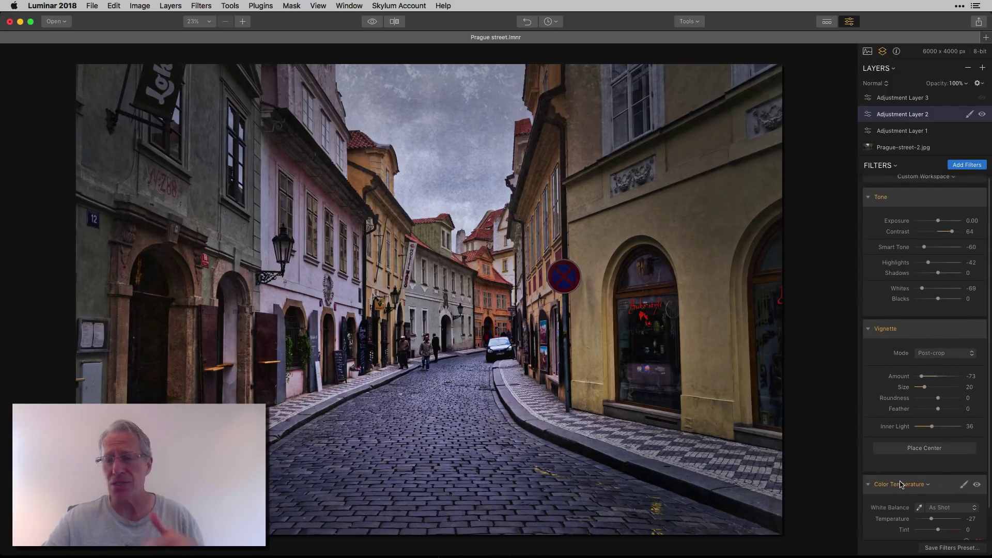
scroll(895, 366, "down", 3)
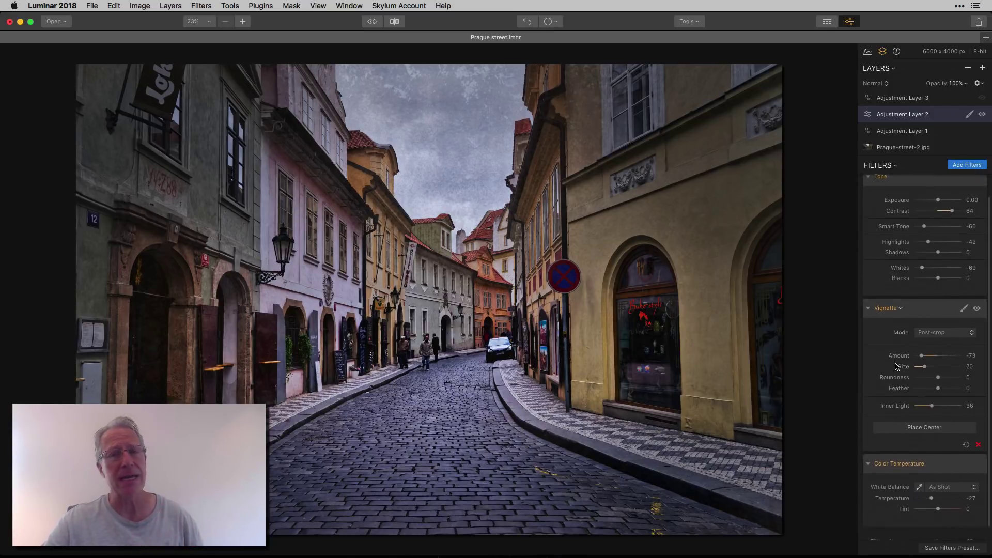
scroll(896, 366, "up", 3)
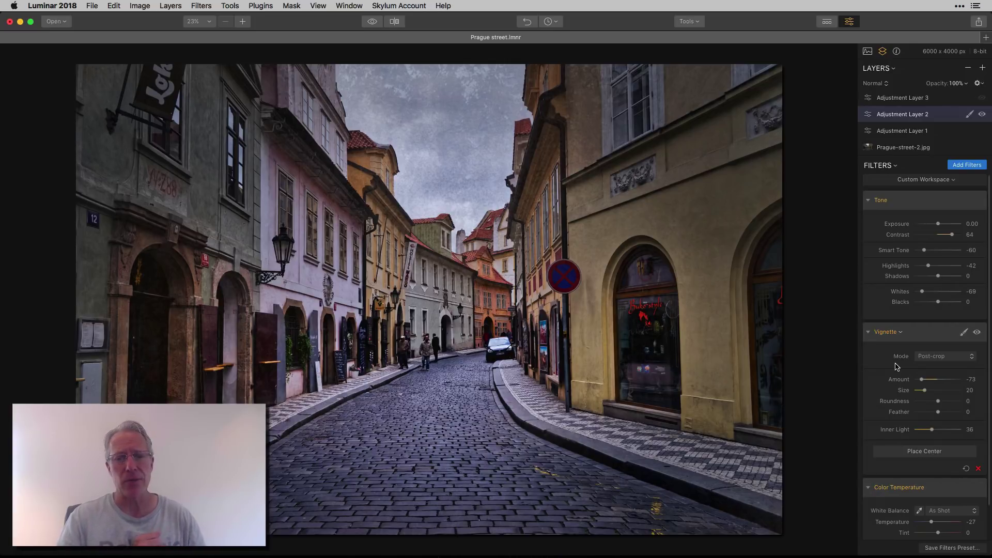
Step: Compare the photo with and without Adjustment Layer 2, and check the layer's Filters Amount
left_click(981, 114)
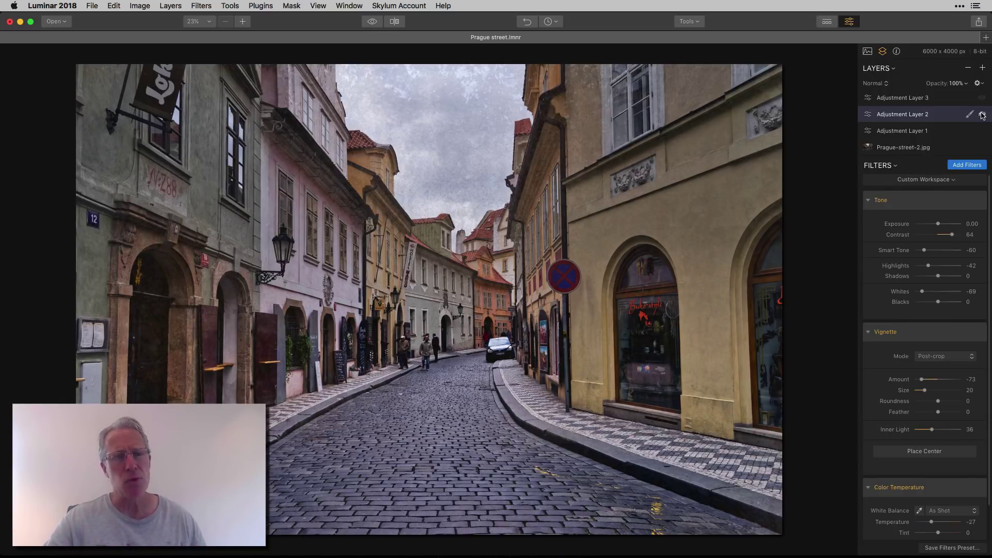
left_click(981, 114)
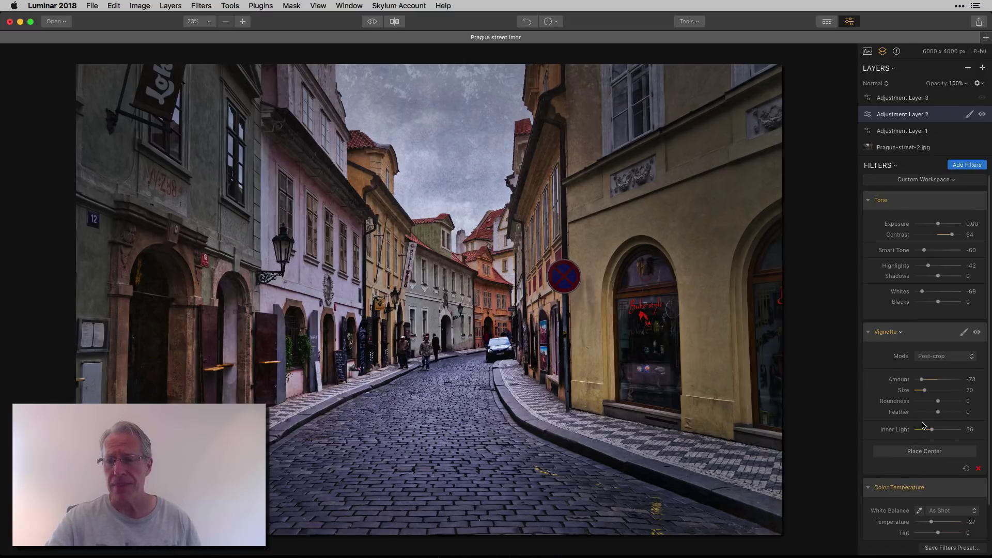
scroll(925, 425, "down", 3)
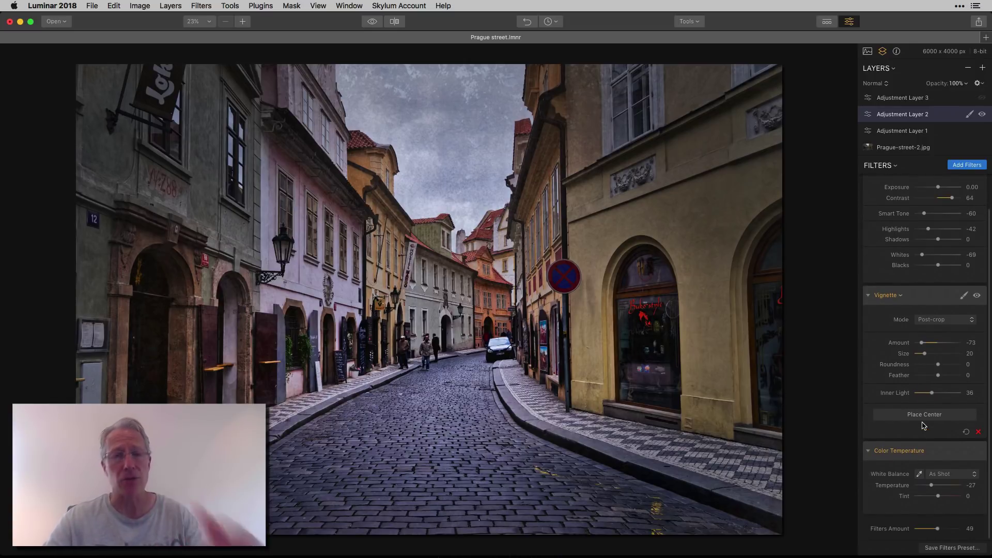
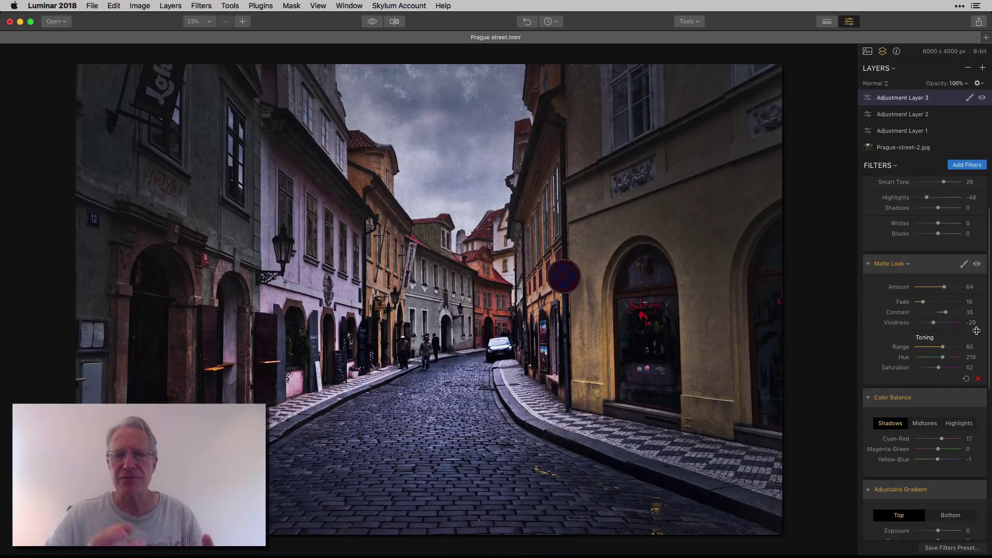
Step: Review the remaining filters of Adjustment Layer 3 and preview the photo without its Structure filter
scroll(976, 331, "down", 10)
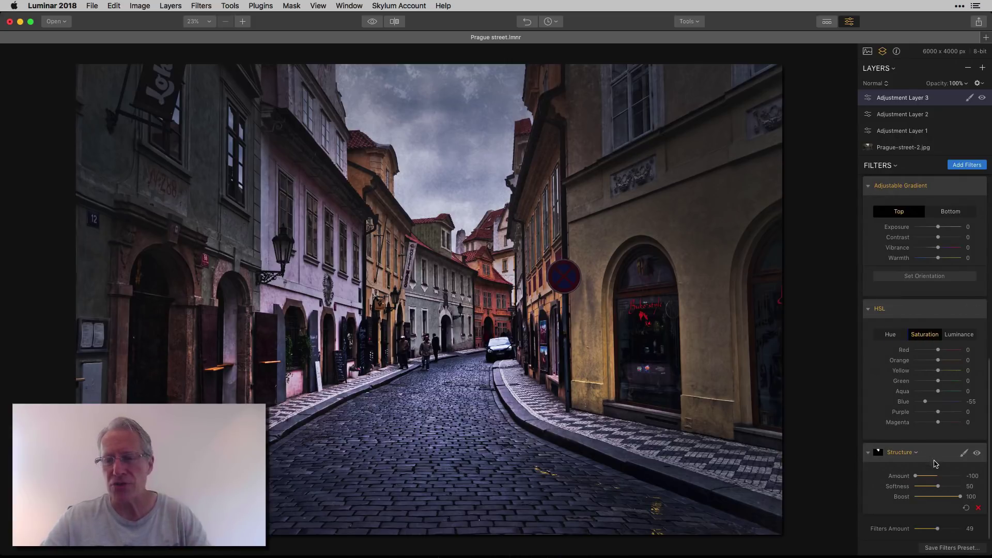
left_click(977, 454)
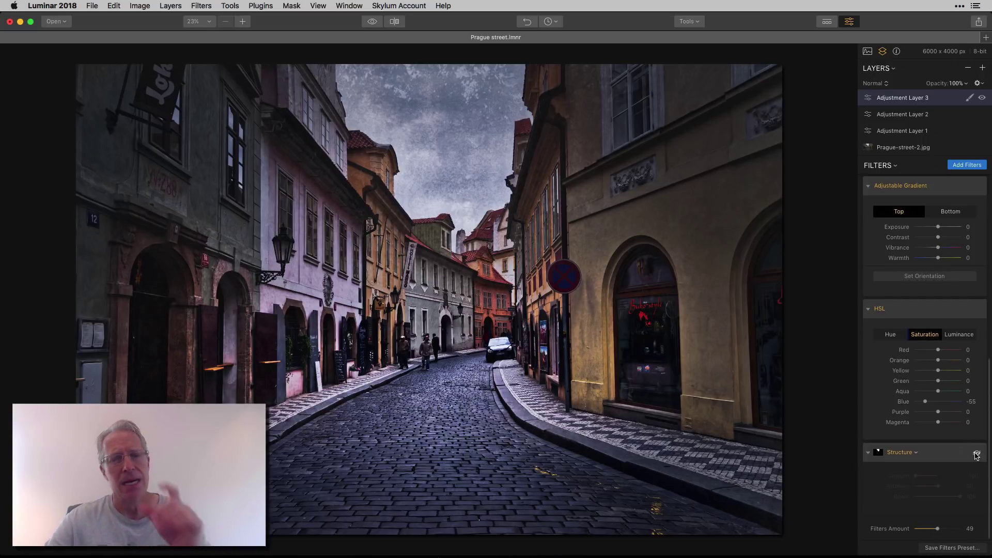
left_click(976, 454)
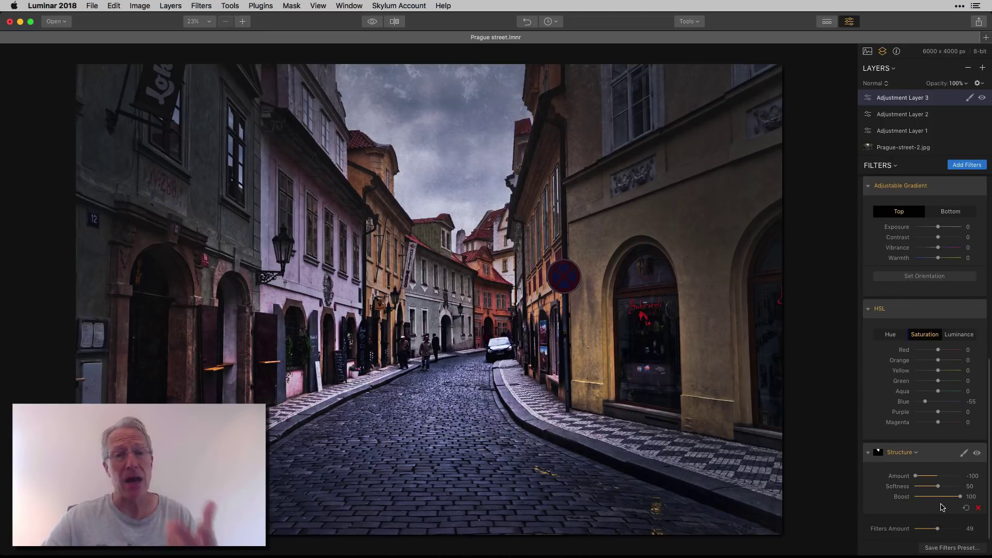
Step: Inspect the Structure filter's brush mask on Adjustment Layer 3, and compare the sky with and without the filter
left_click(963, 453)
left_click(923, 467)
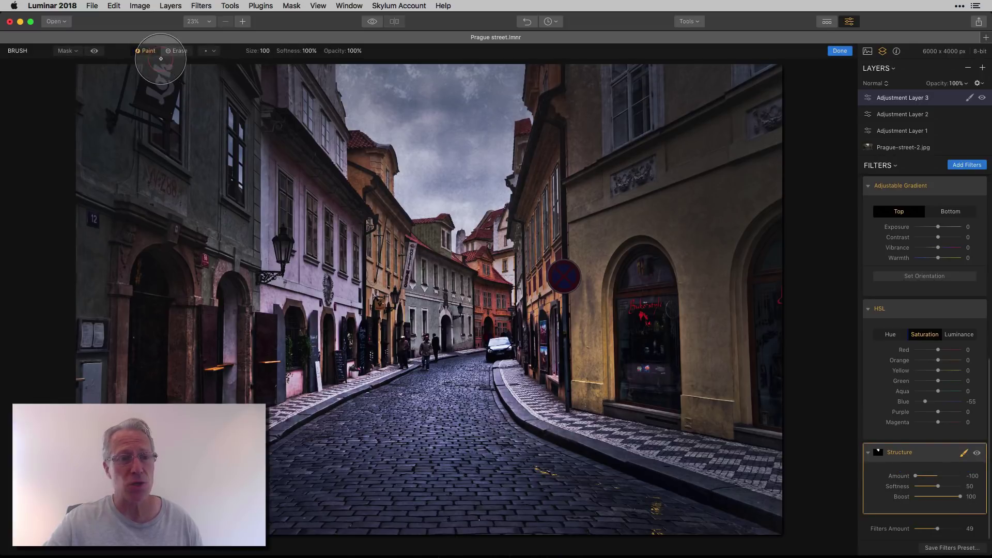
left_click(94, 51)
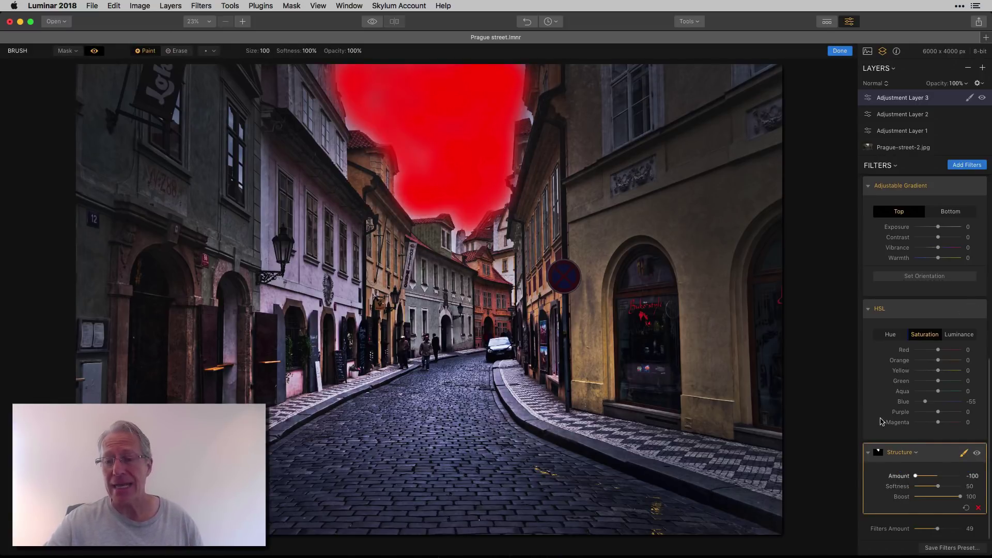
left_click(839, 52)
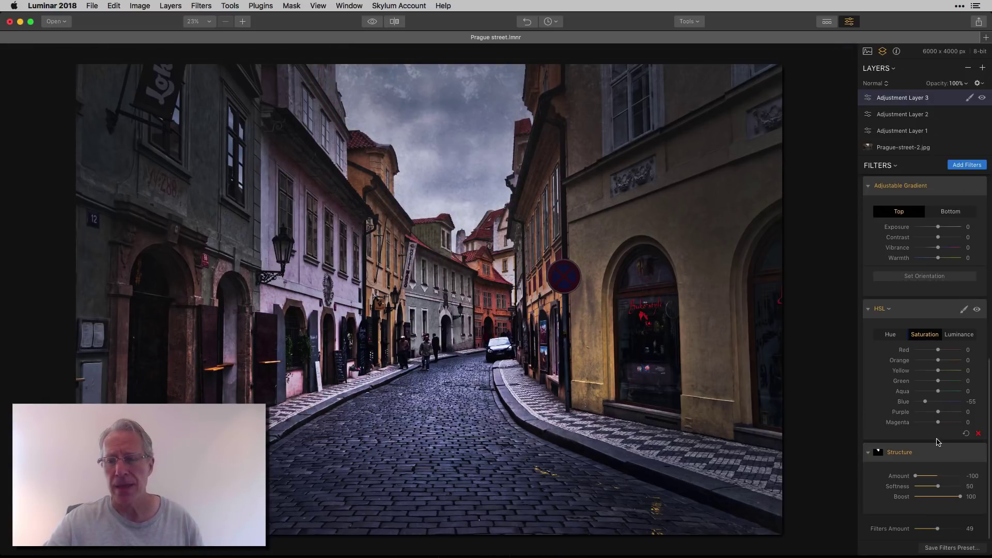
left_click(976, 453)
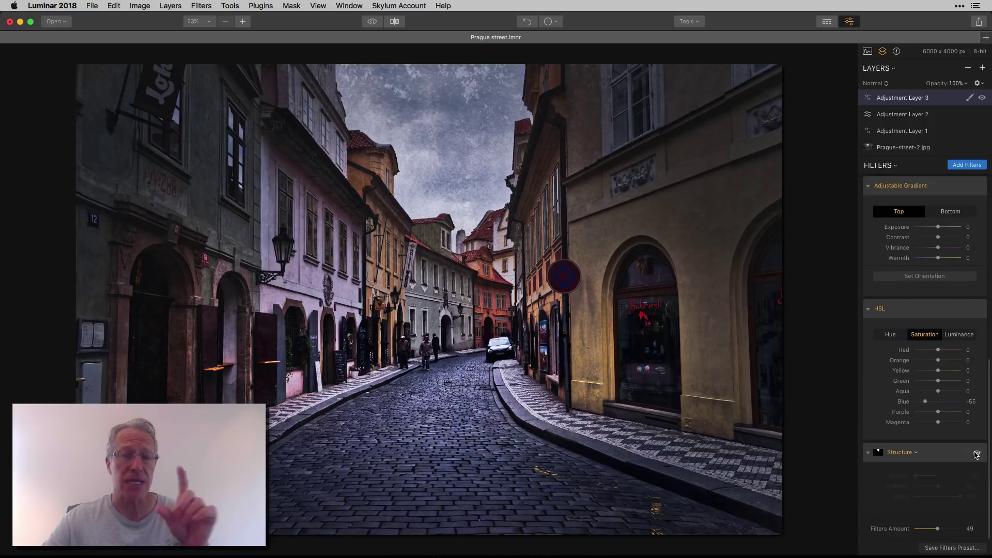
left_click(977, 453)
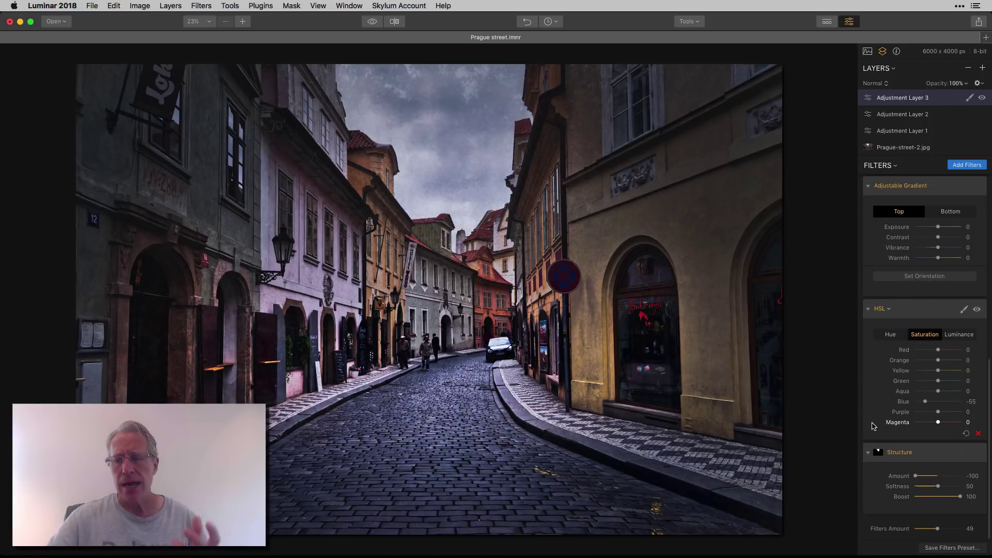
Step: Set the Structure filter's Amount to -74 and Boost to 86, and compare the photo before and after the whole edit
left_click_drag(917, 477, 953, 498)
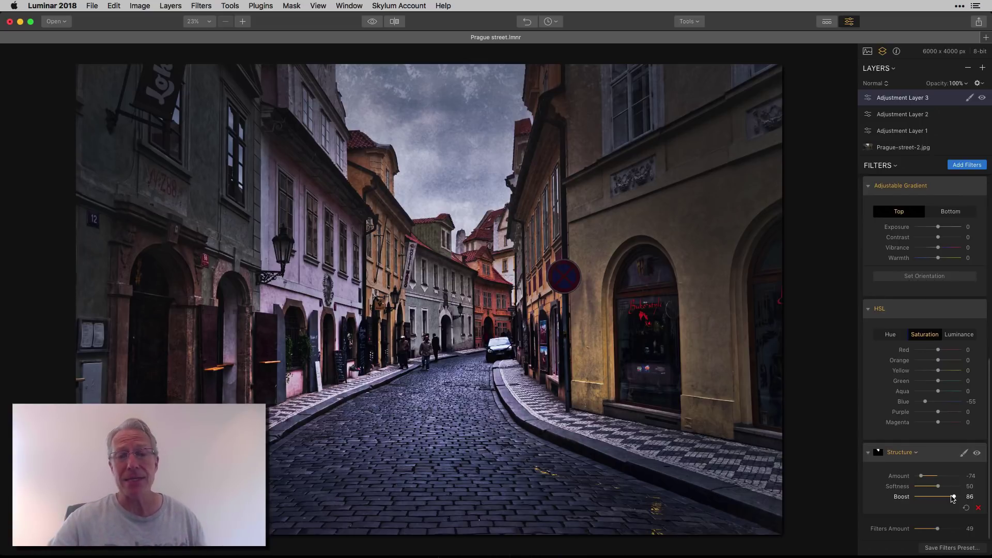
left_click(373, 21)
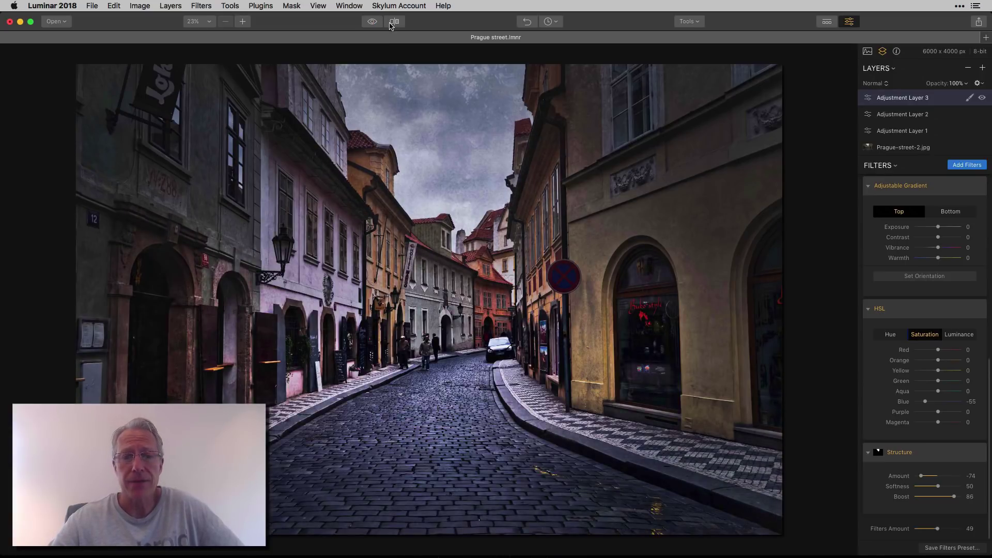
left_click(394, 22)
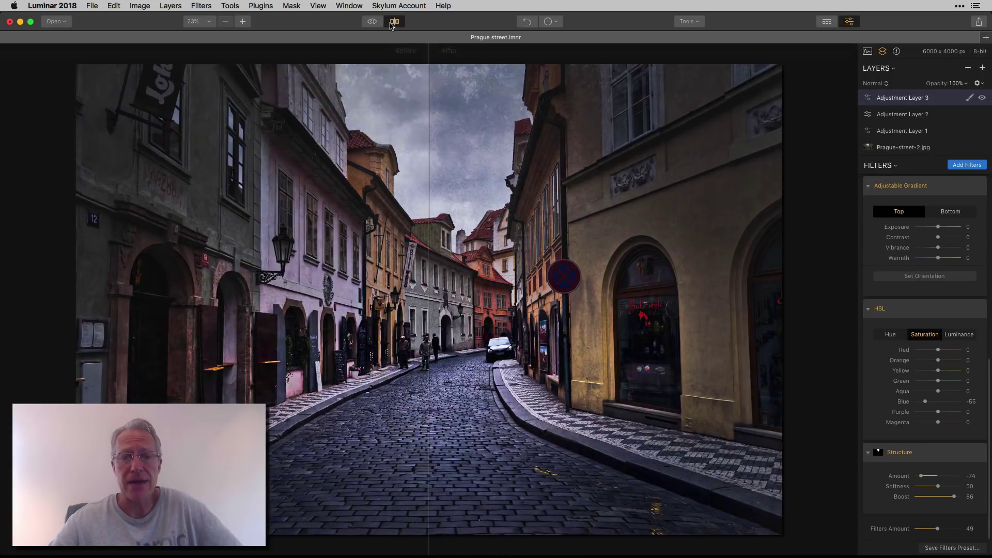
left_click_drag(427, 156, 312, 177)
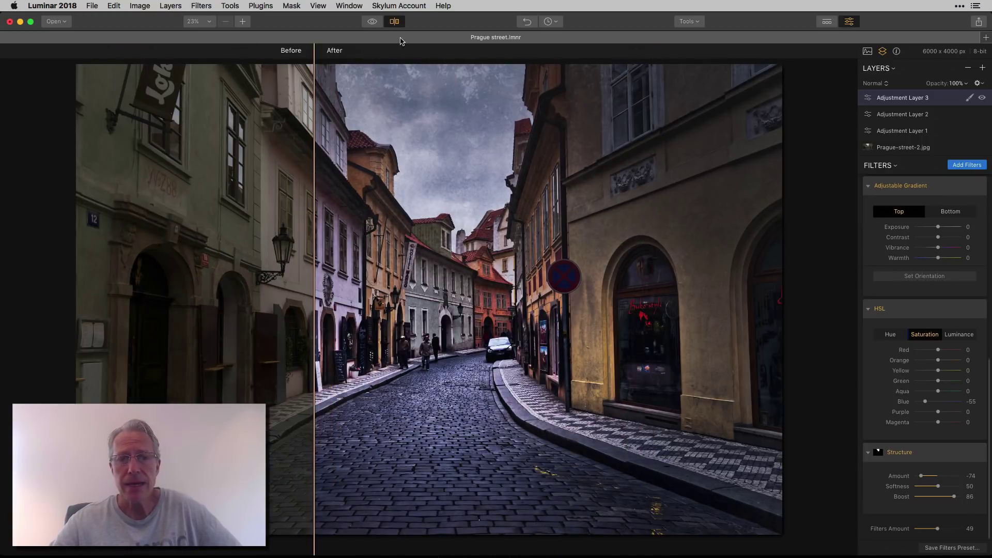
left_click(394, 21)
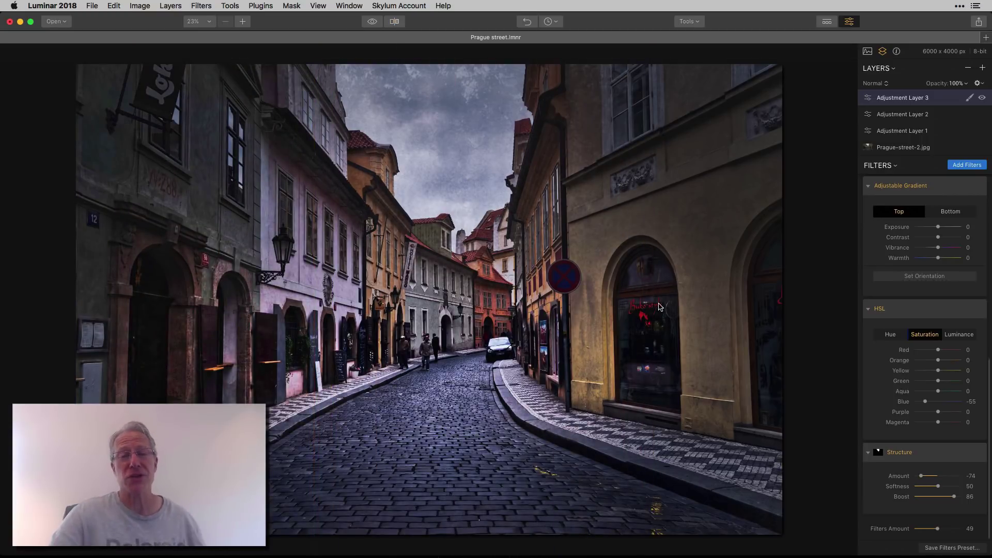